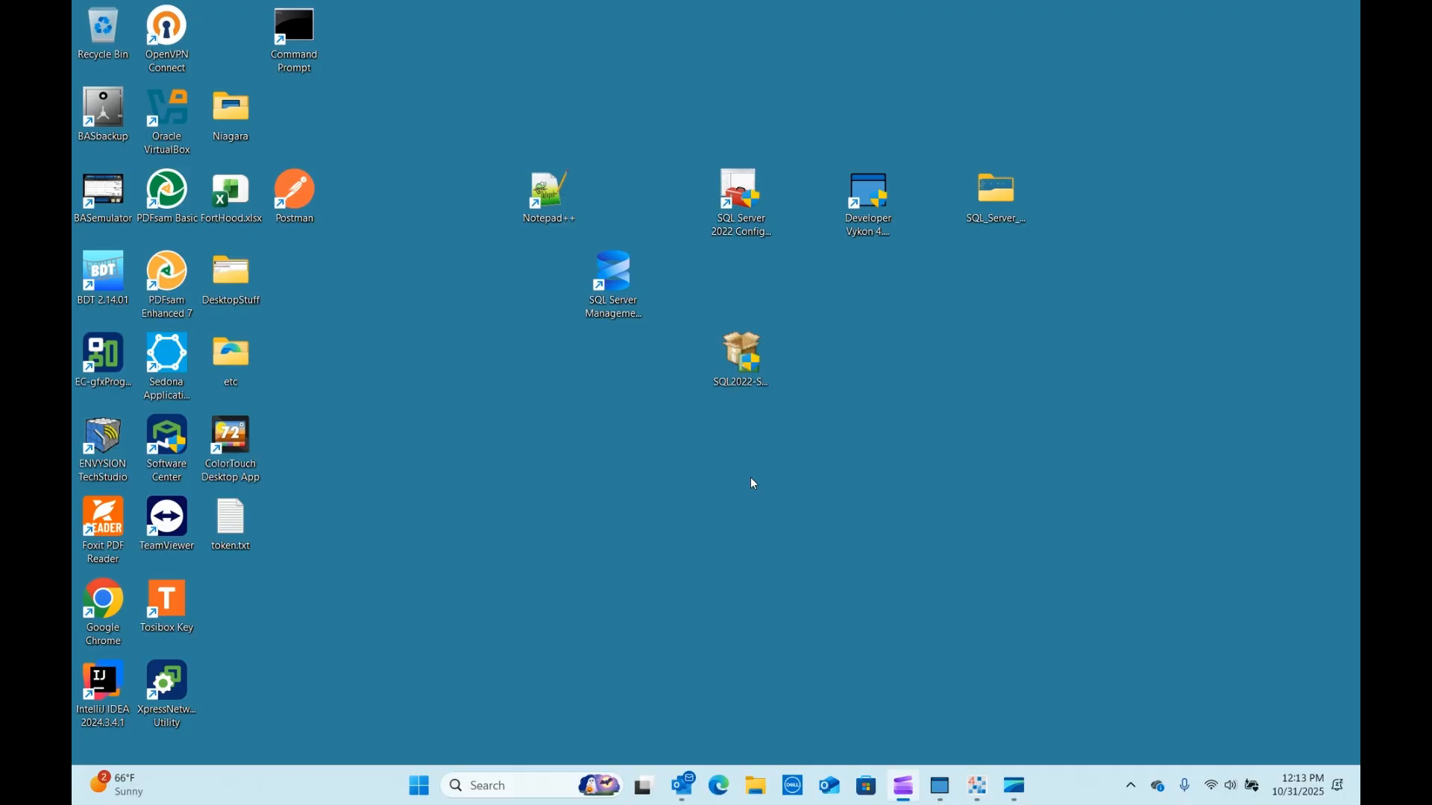
Launch SQL Server Management Studio 21 from its desktop shortcut.
left_click(613, 282)
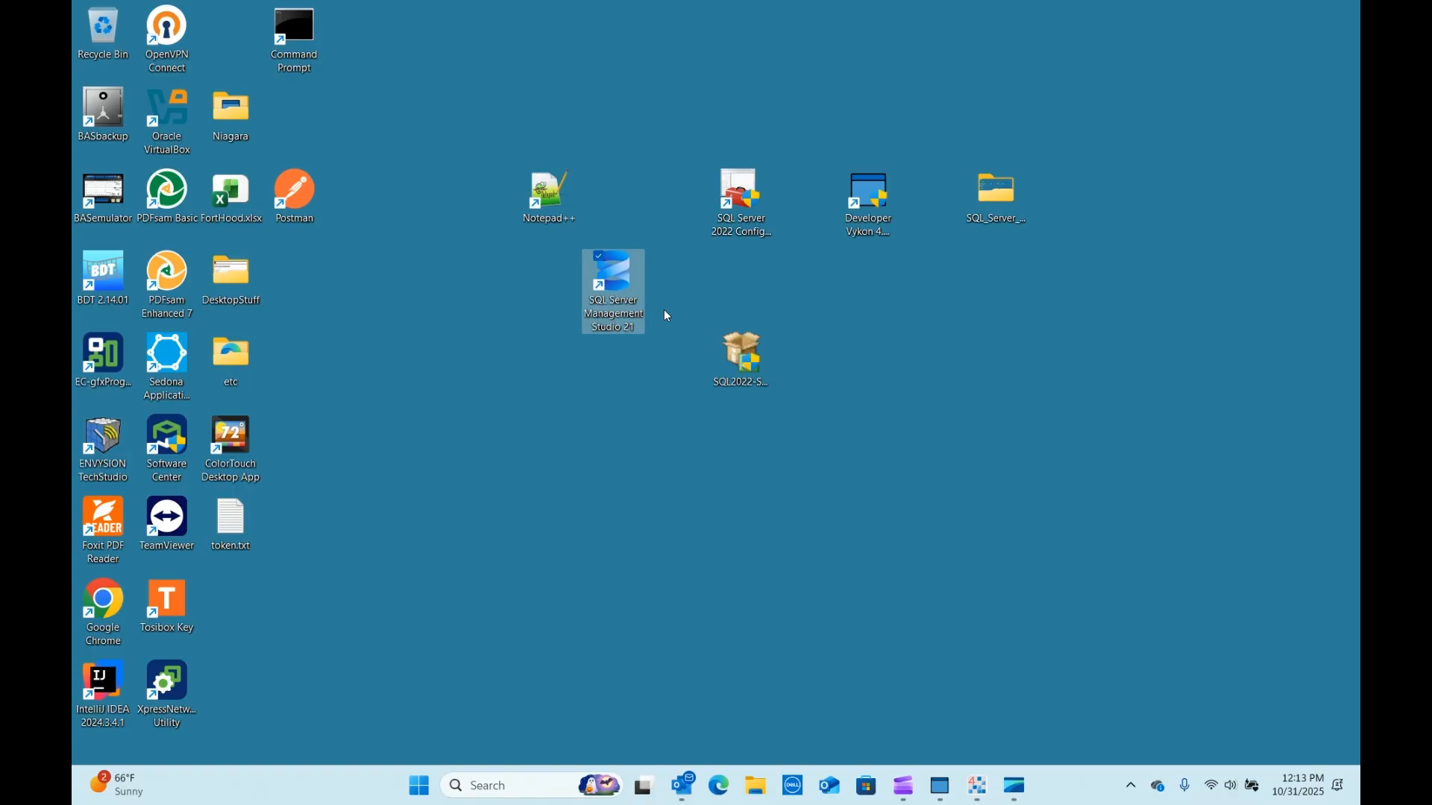
left_click(690, 155)
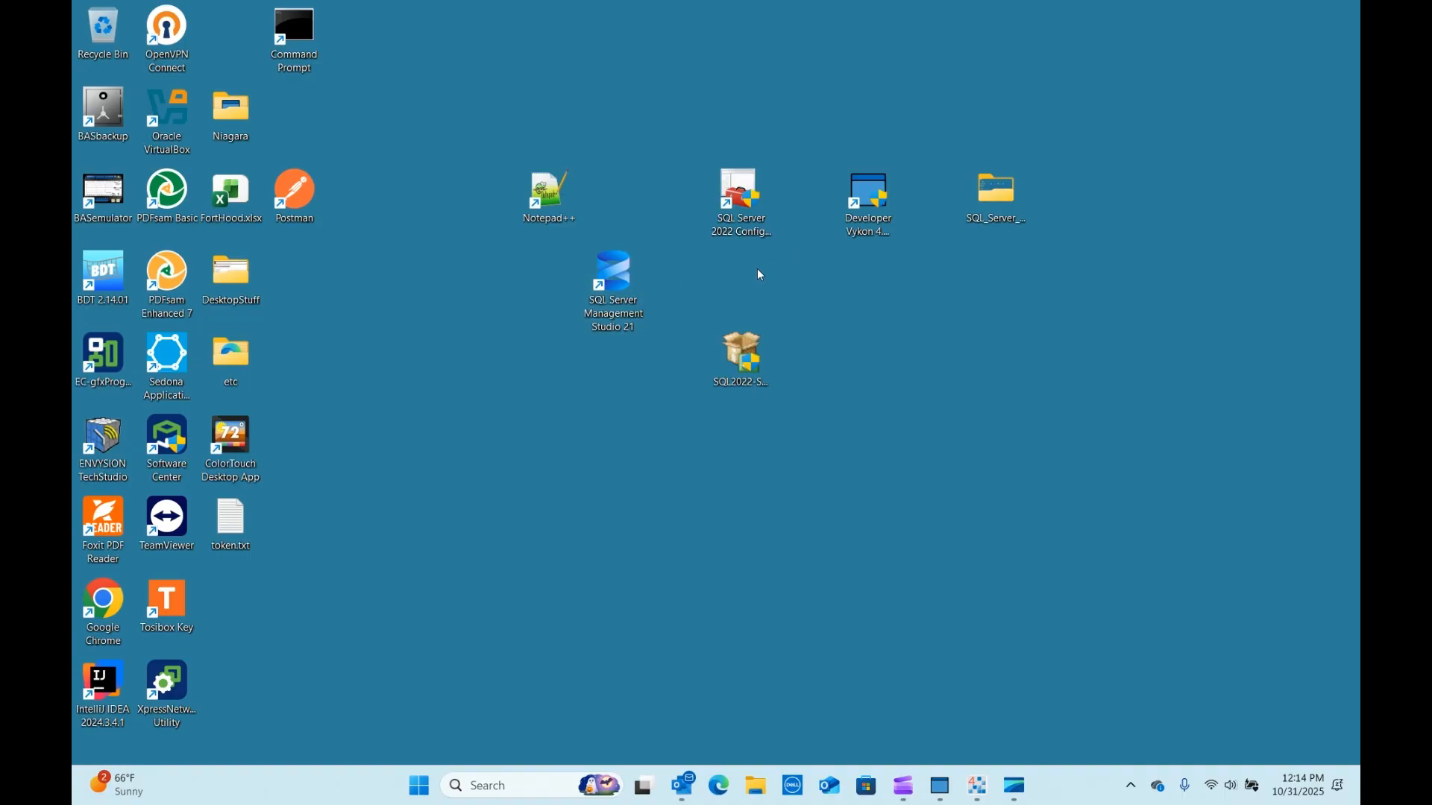
left_click(624, 279)
double_click(624, 279)
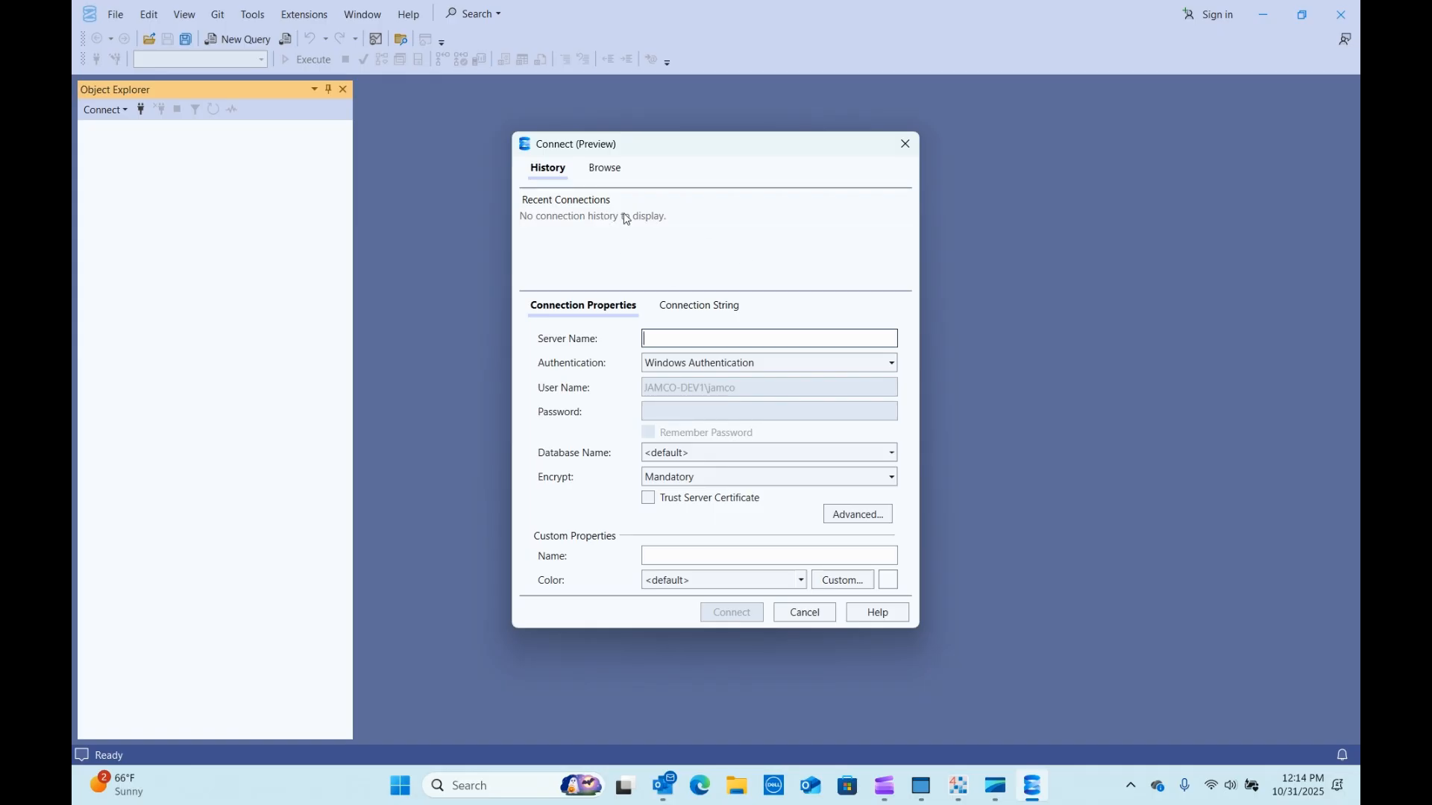
Choose the local SQLSRV2022DEV instance as the server to connect to.
left_click(608, 173)
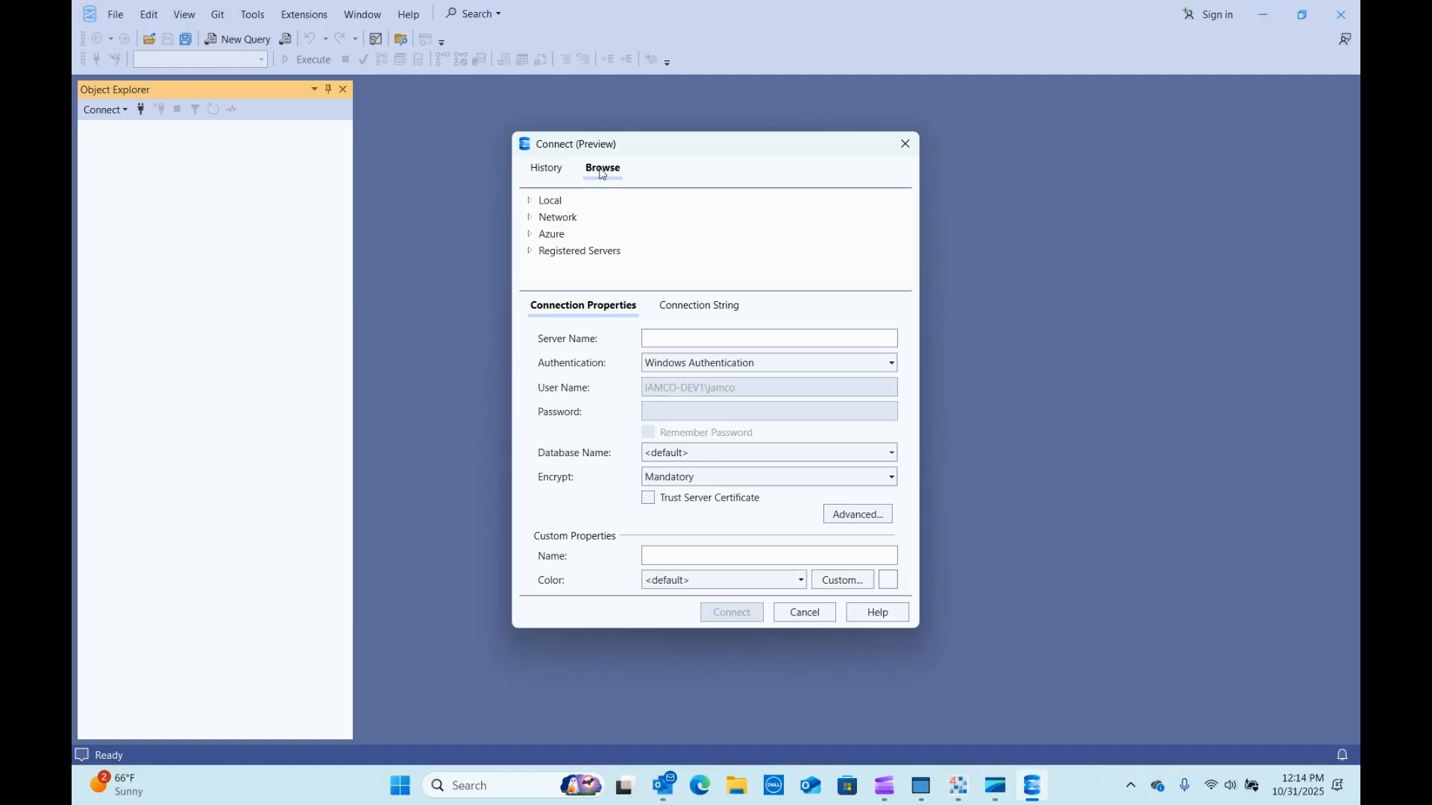
left_click(530, 201)
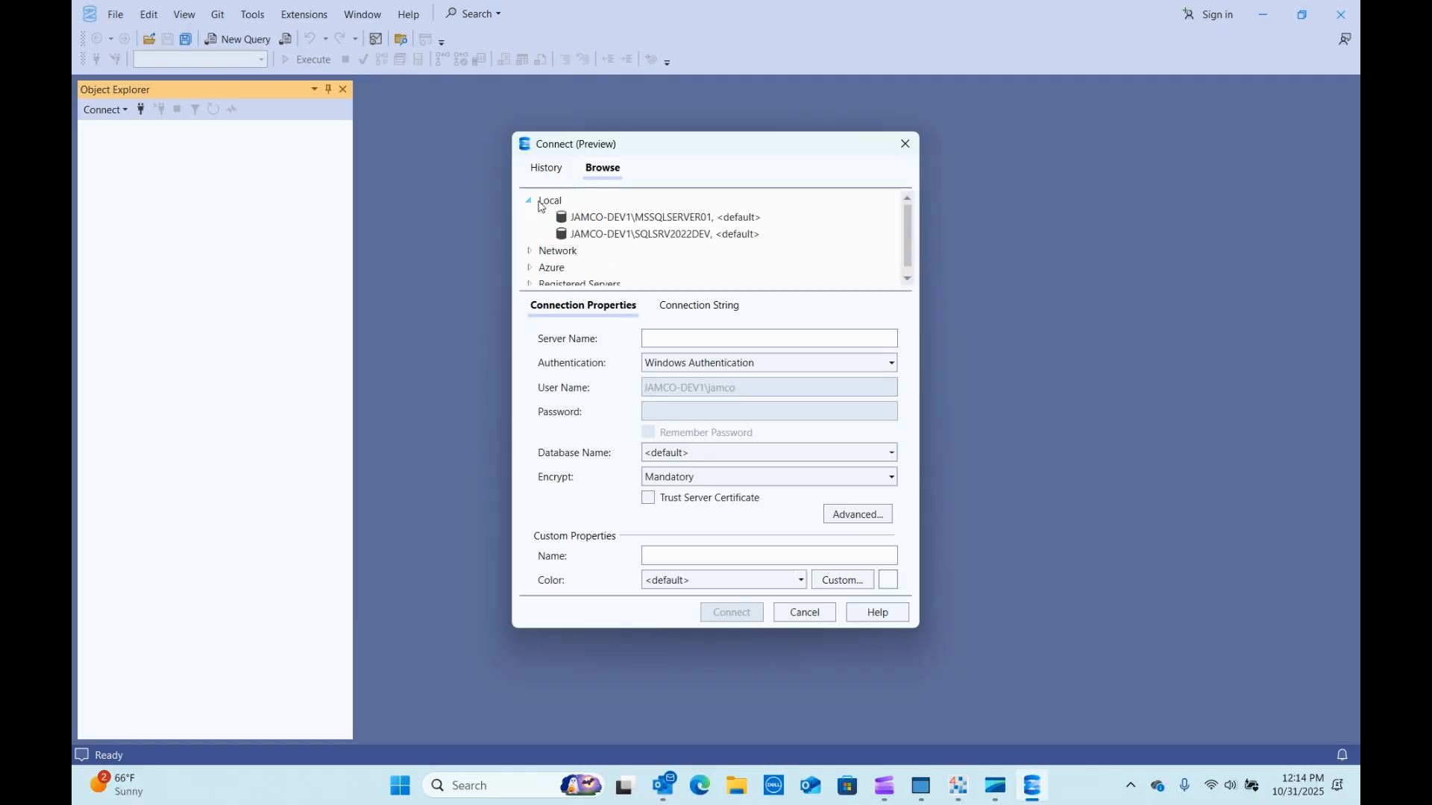
left_click(650, 237)
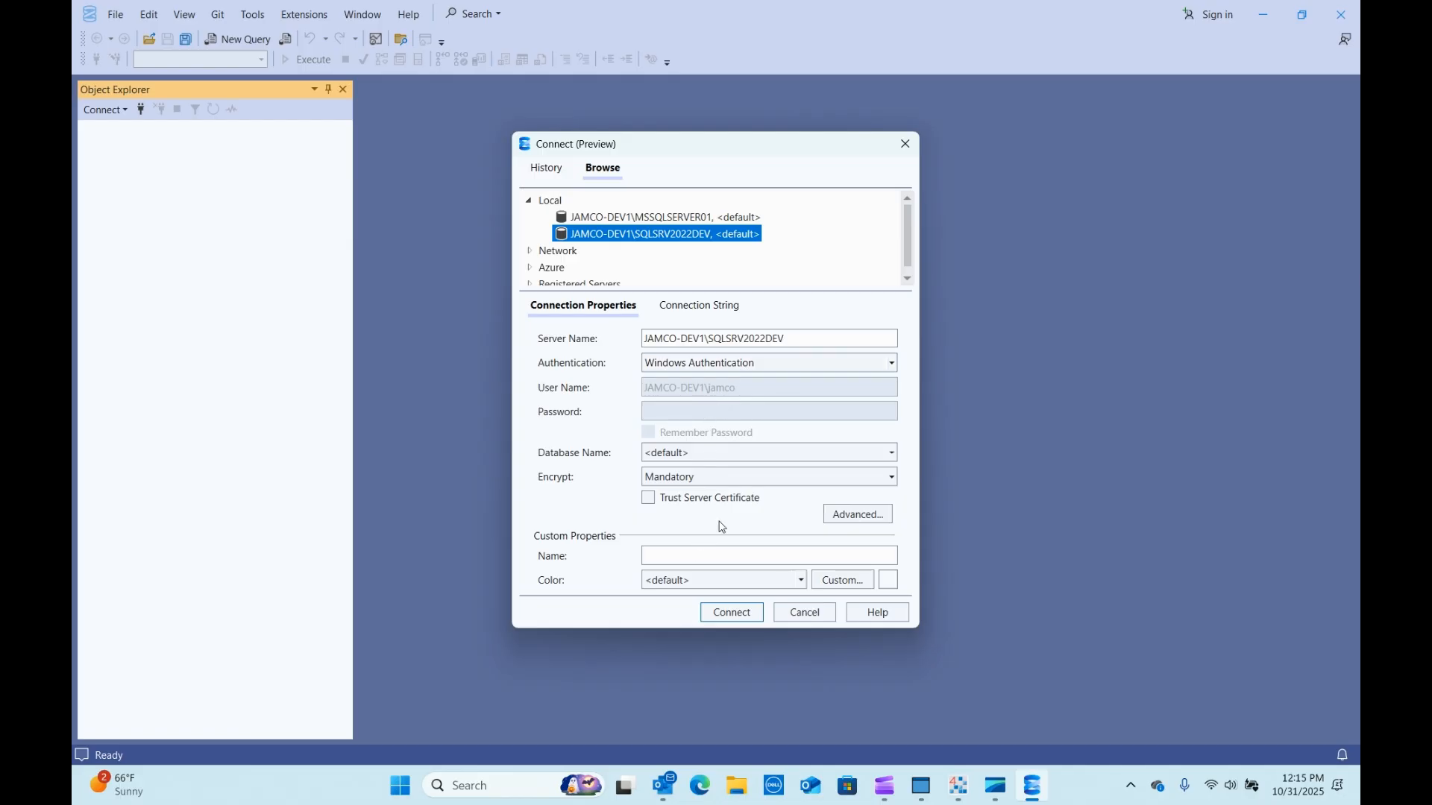
Switch to SQL Server Authentication and enter the sa login with its password.
left_click(892, 364)
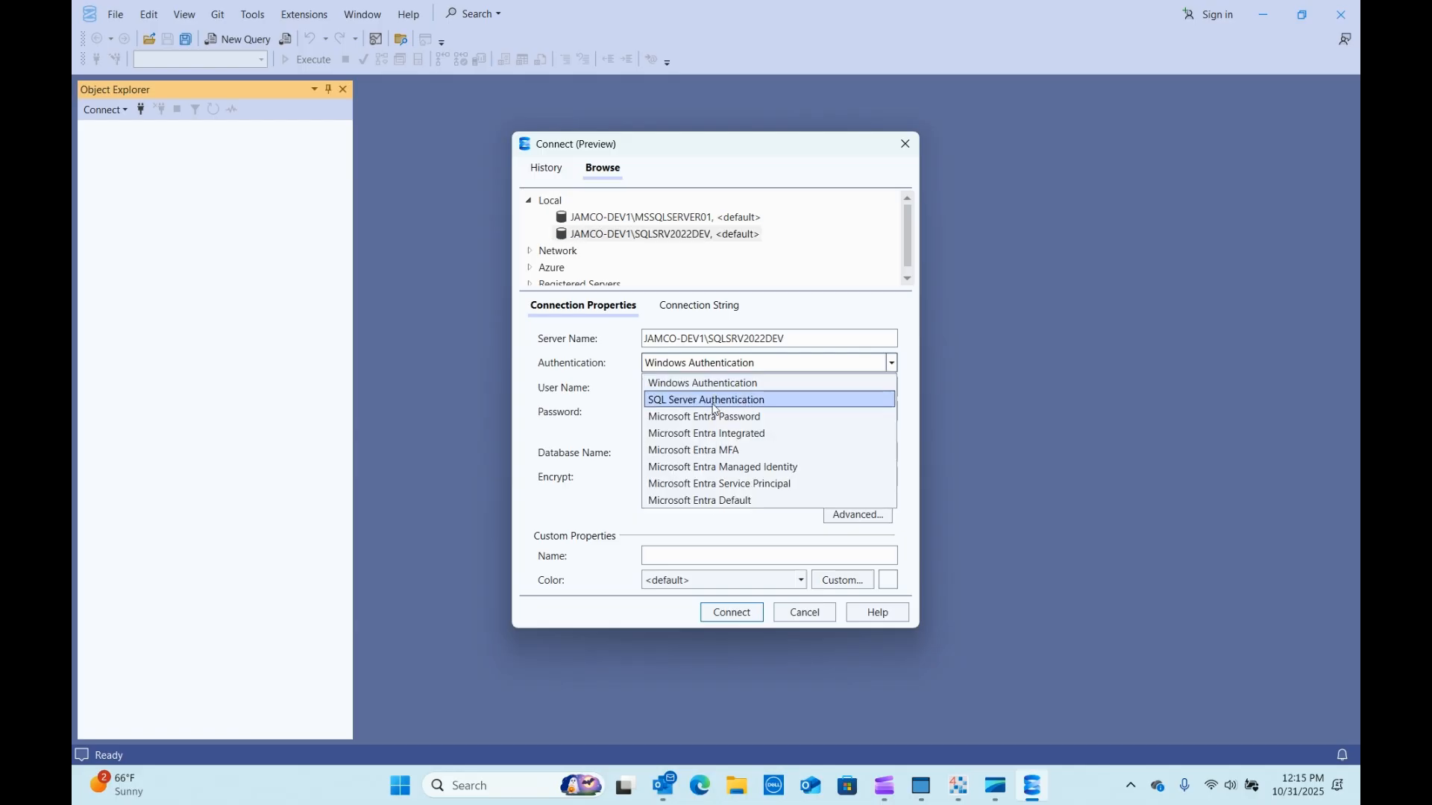
left_click(714, 399)
left_click(758, 388)
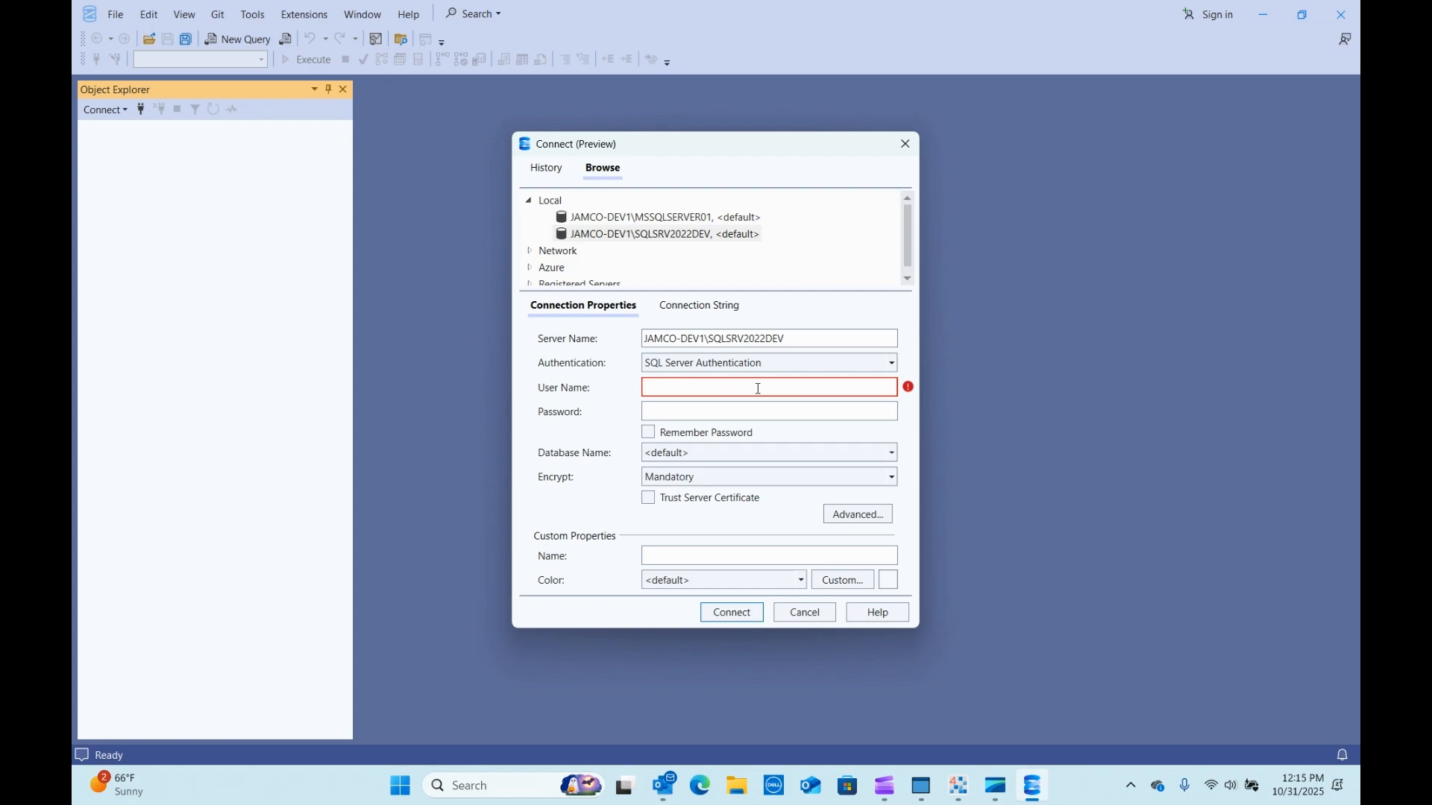
left_click(758, 389)
type("sa")
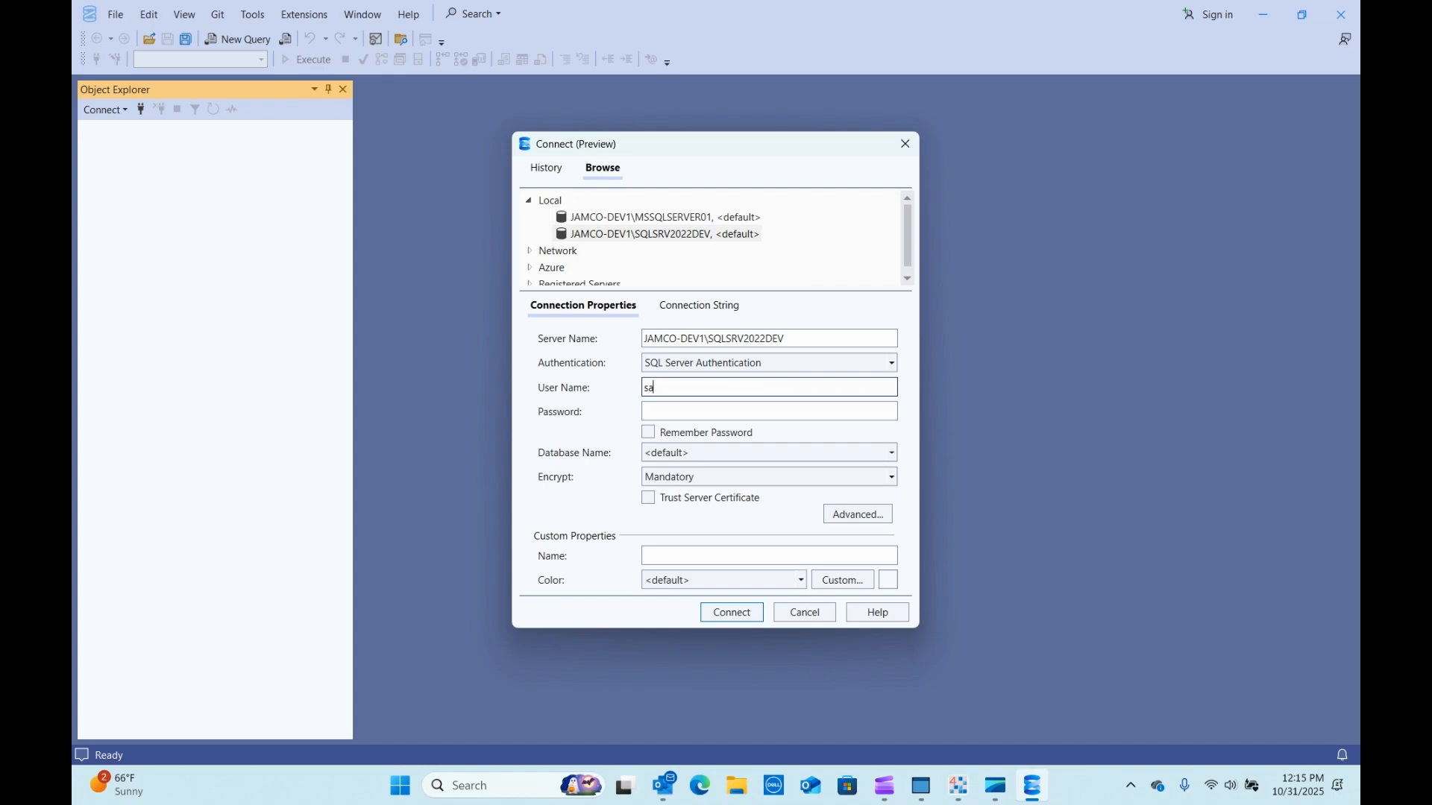
left_click(672, 412)
type("•••••••••••••")
Set encryption to Optional, remember the password, and connect to the server.
left_click(697, 481)
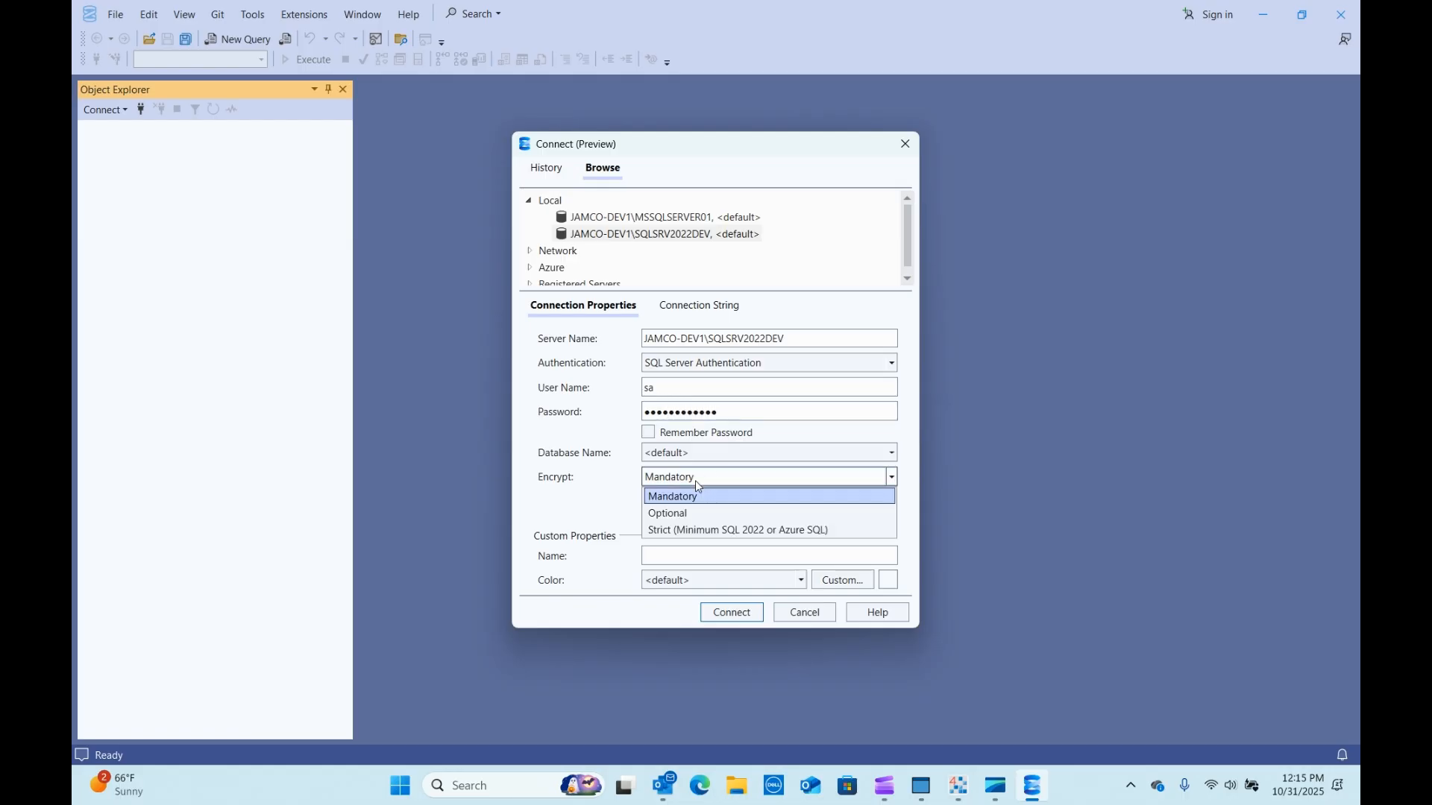
left_click(689, 514)
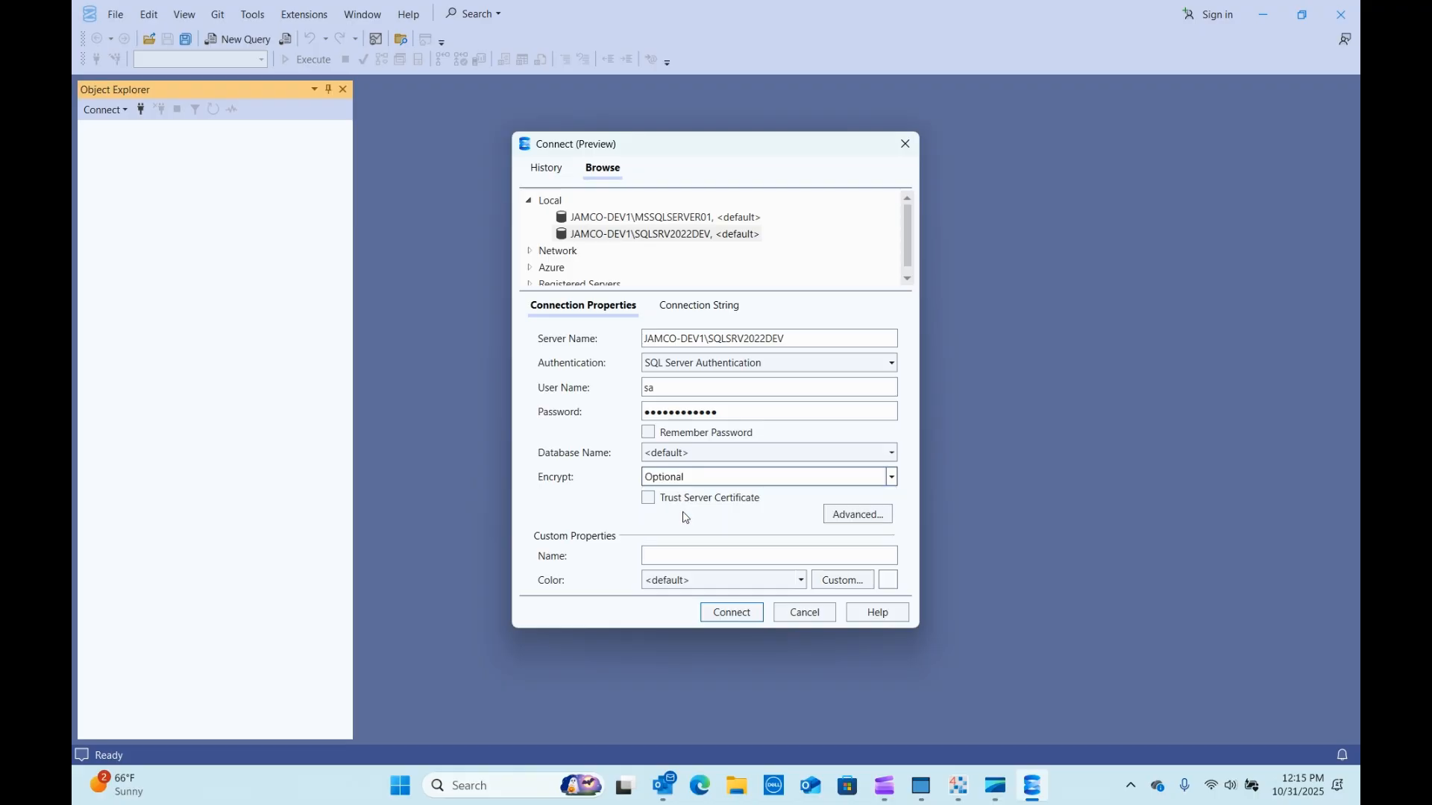
left_click(650, 434)
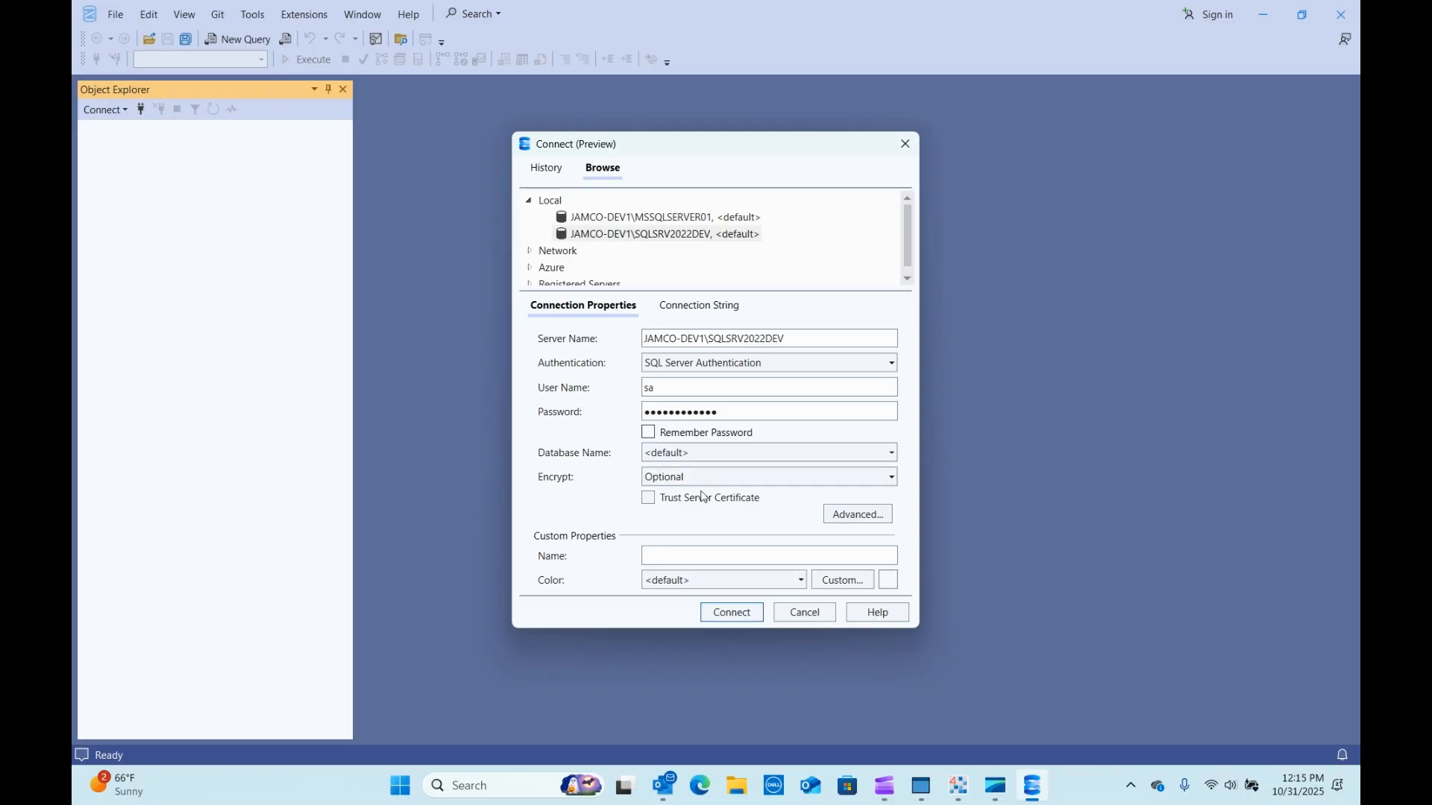
left_click(735, 614)
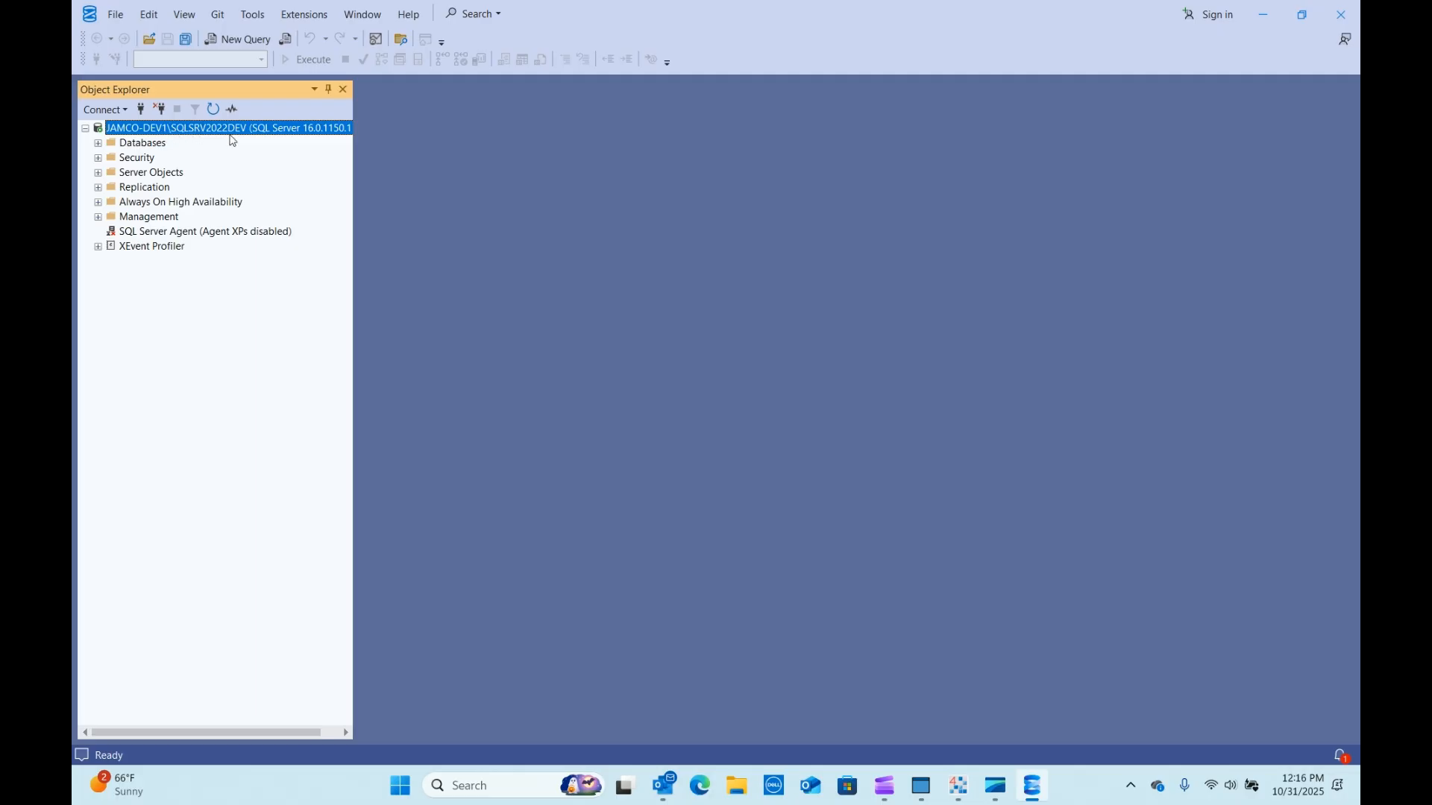
Expand Databases and System Databases to review existing databases, then collapse them.
left_click(98, 142)
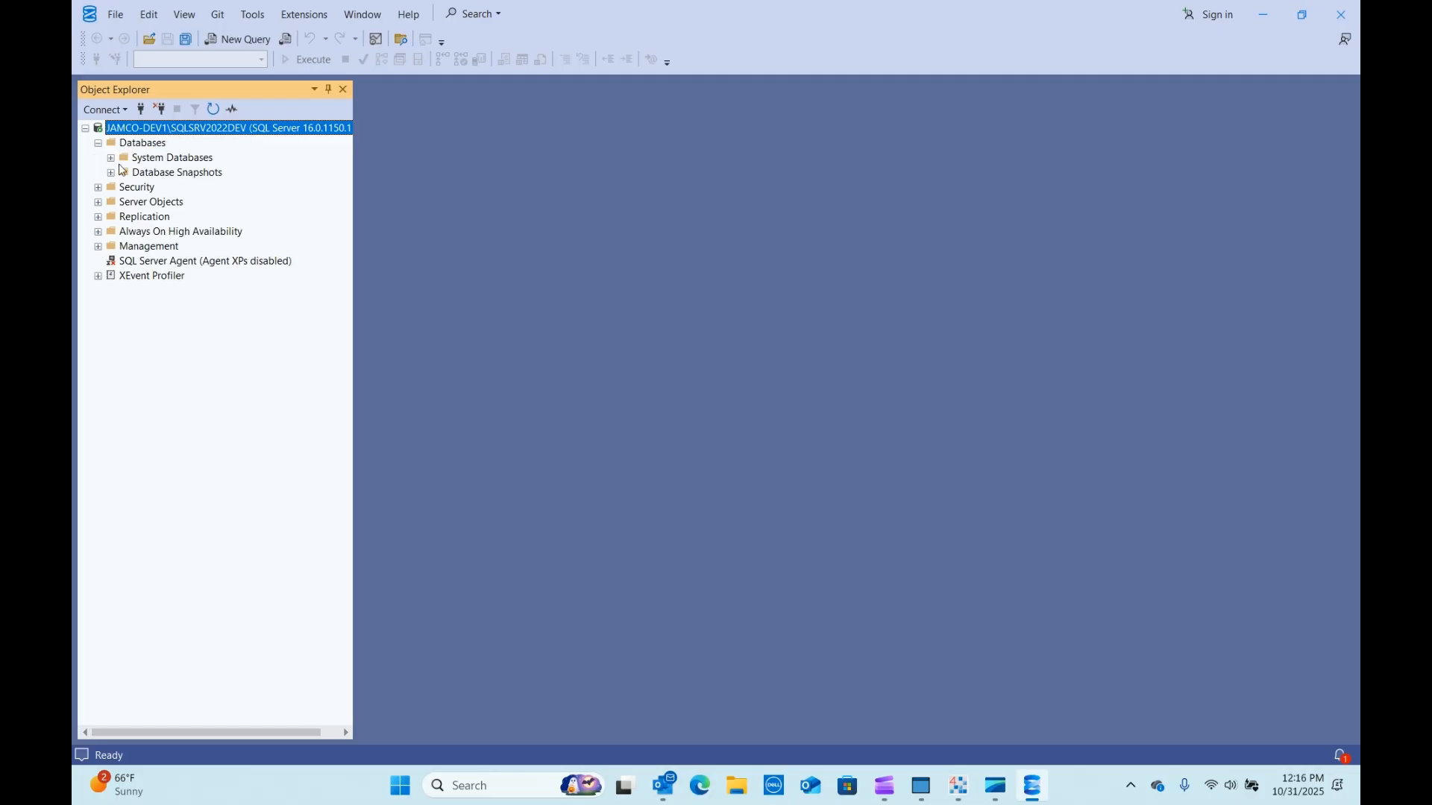
left_click(111, 158)
left_click(112, 232)
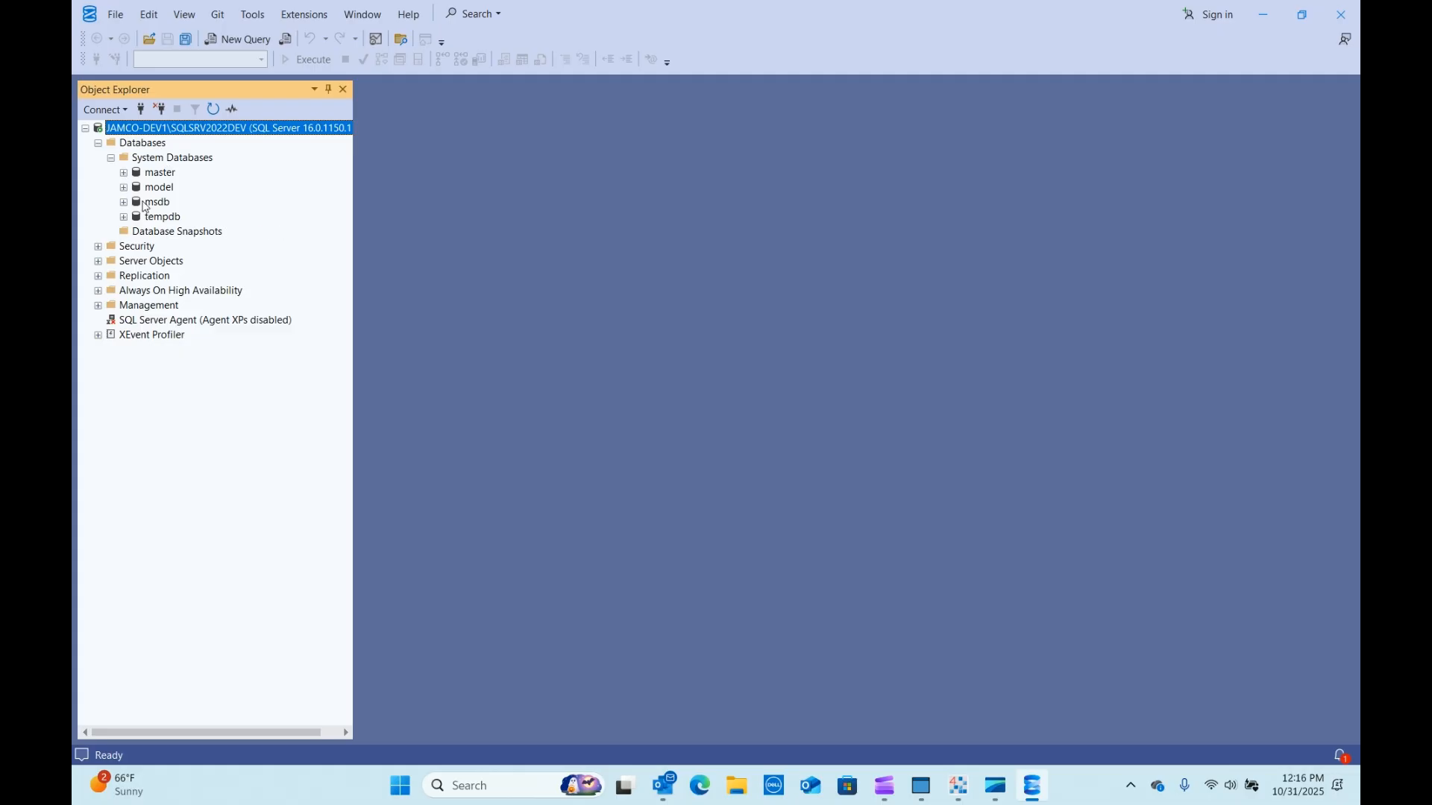
left_click(110, 159)
left_click(98, 143)
Expand Security > Logins to inspect the sa and Windows account logins.
left_click(98, 157)
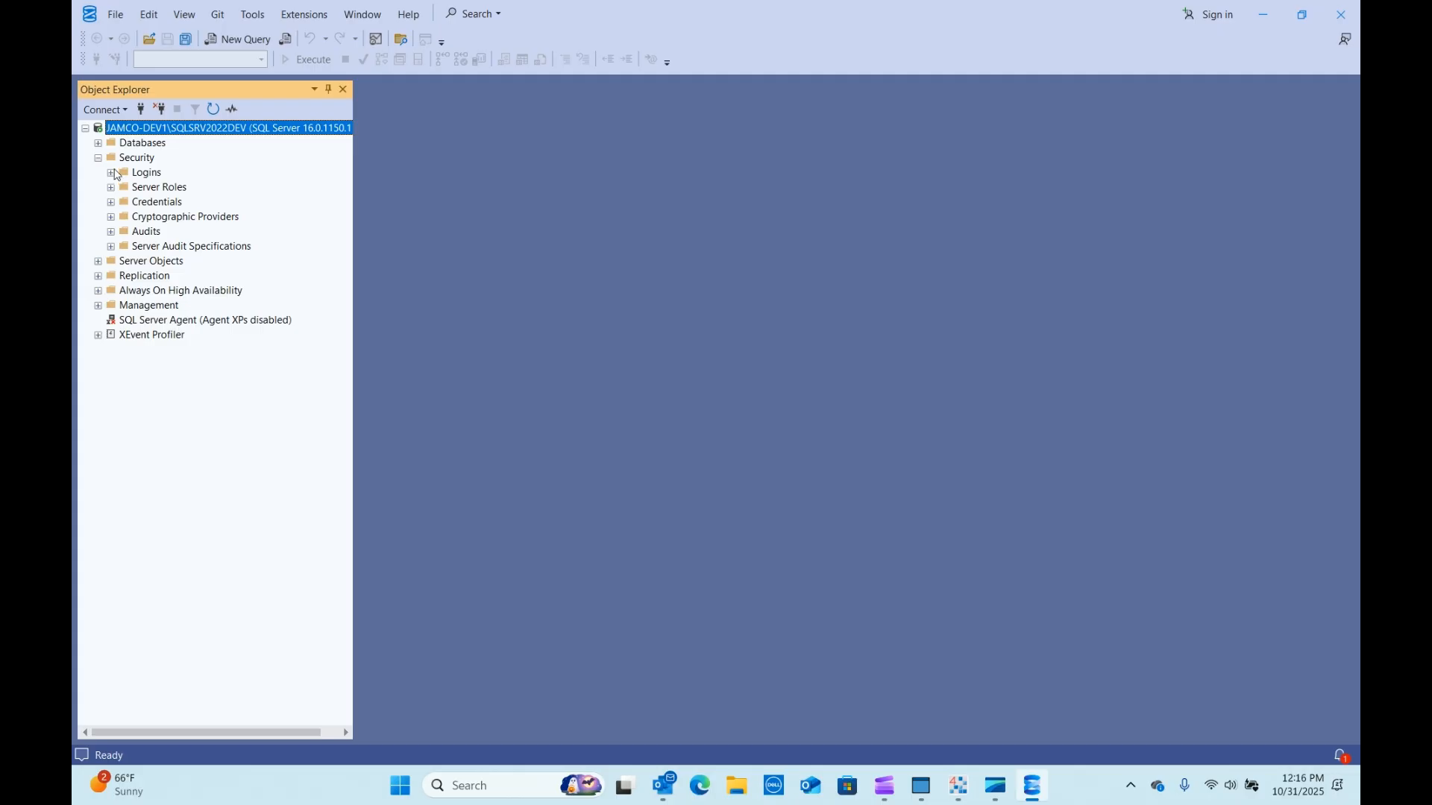
left_click(111, 173)
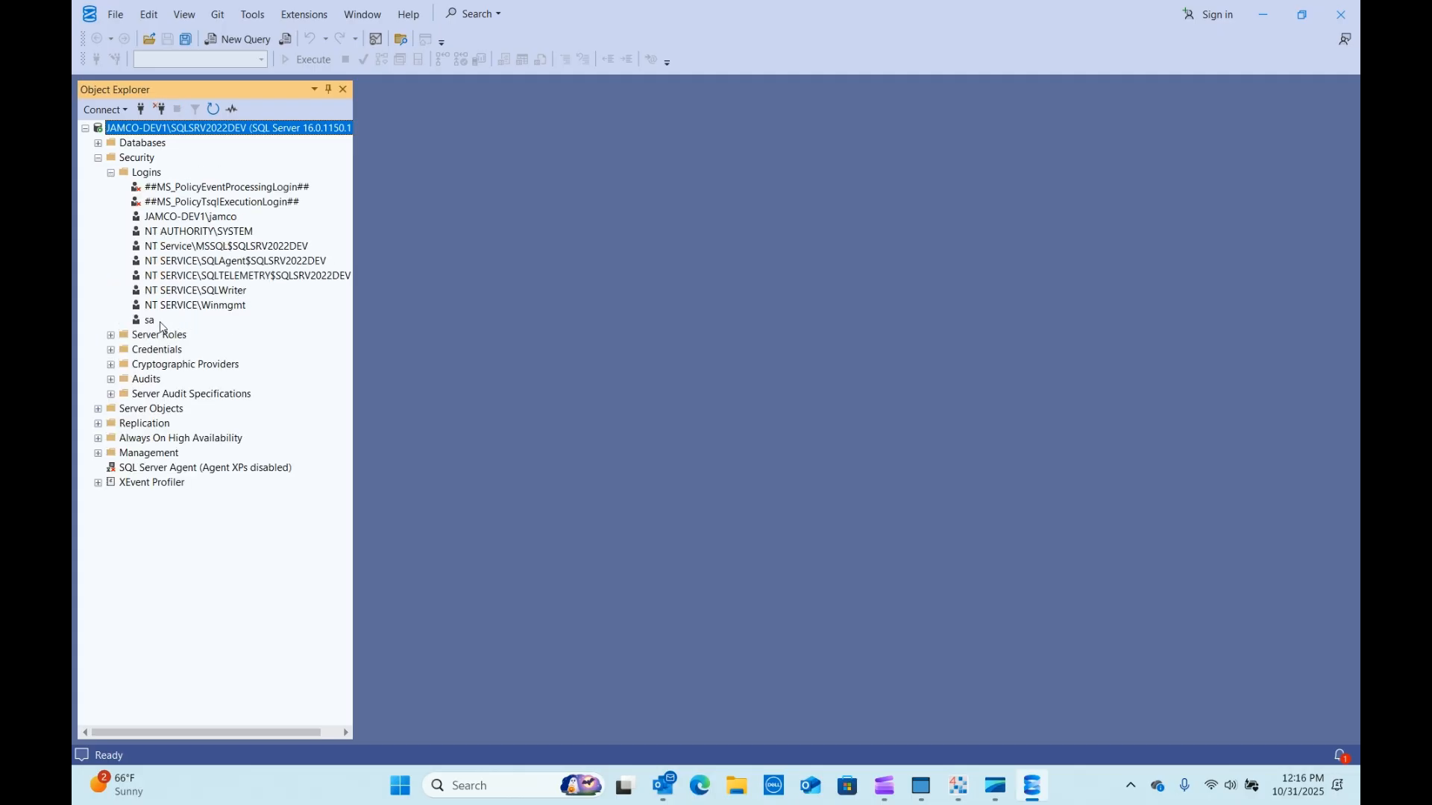
left_click(156, 321)
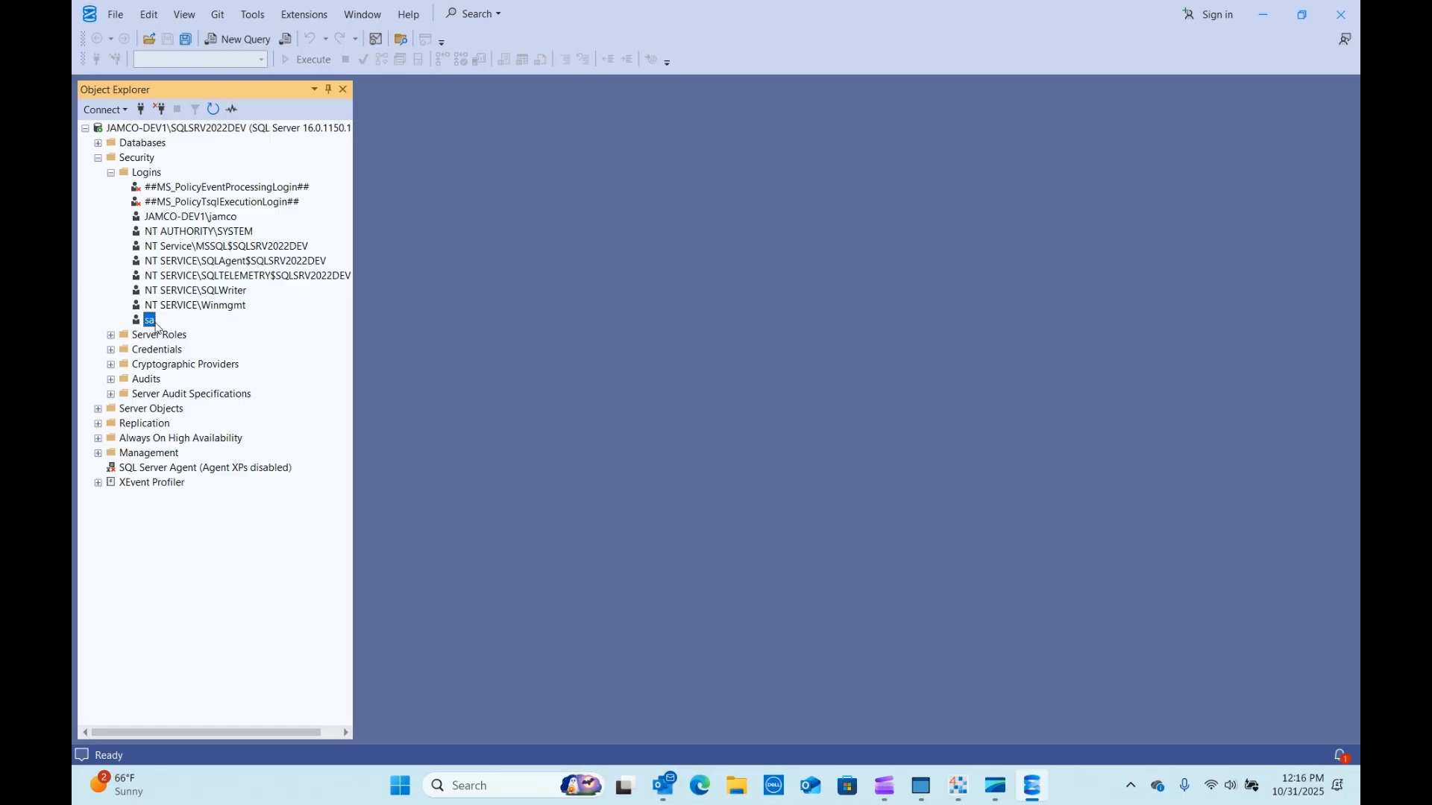
left_click(170, 221)
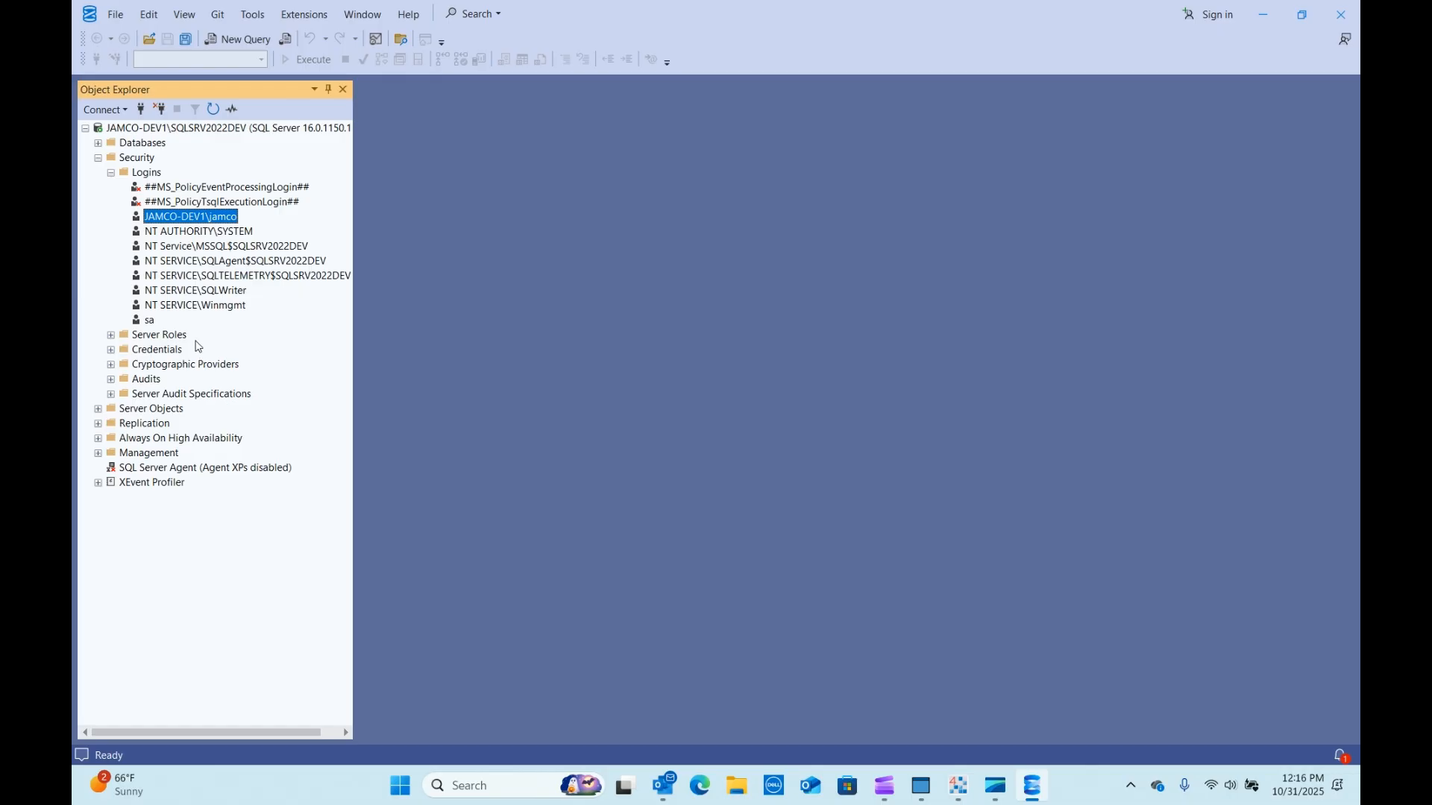
left_click(112, 173)
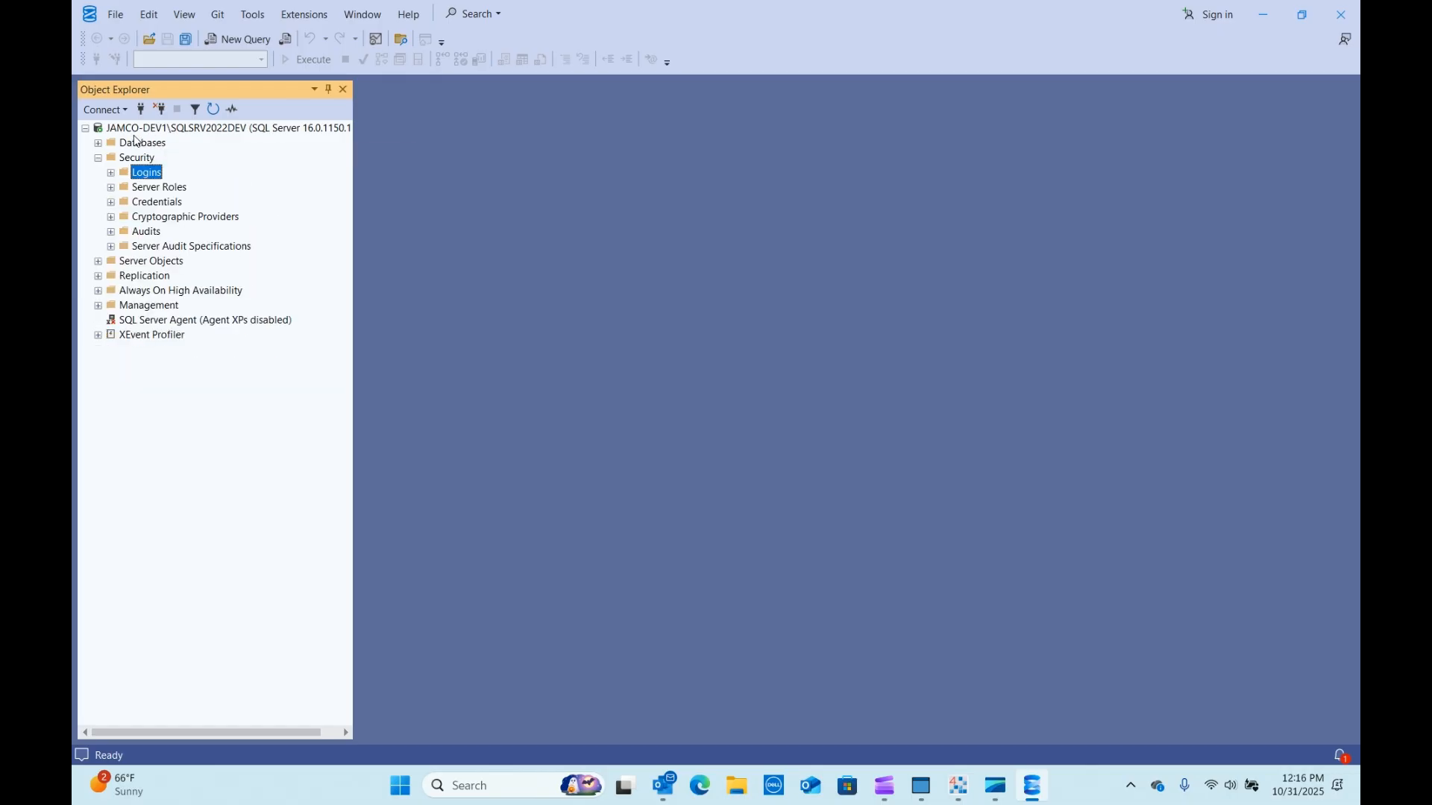
right_click(132, 143)
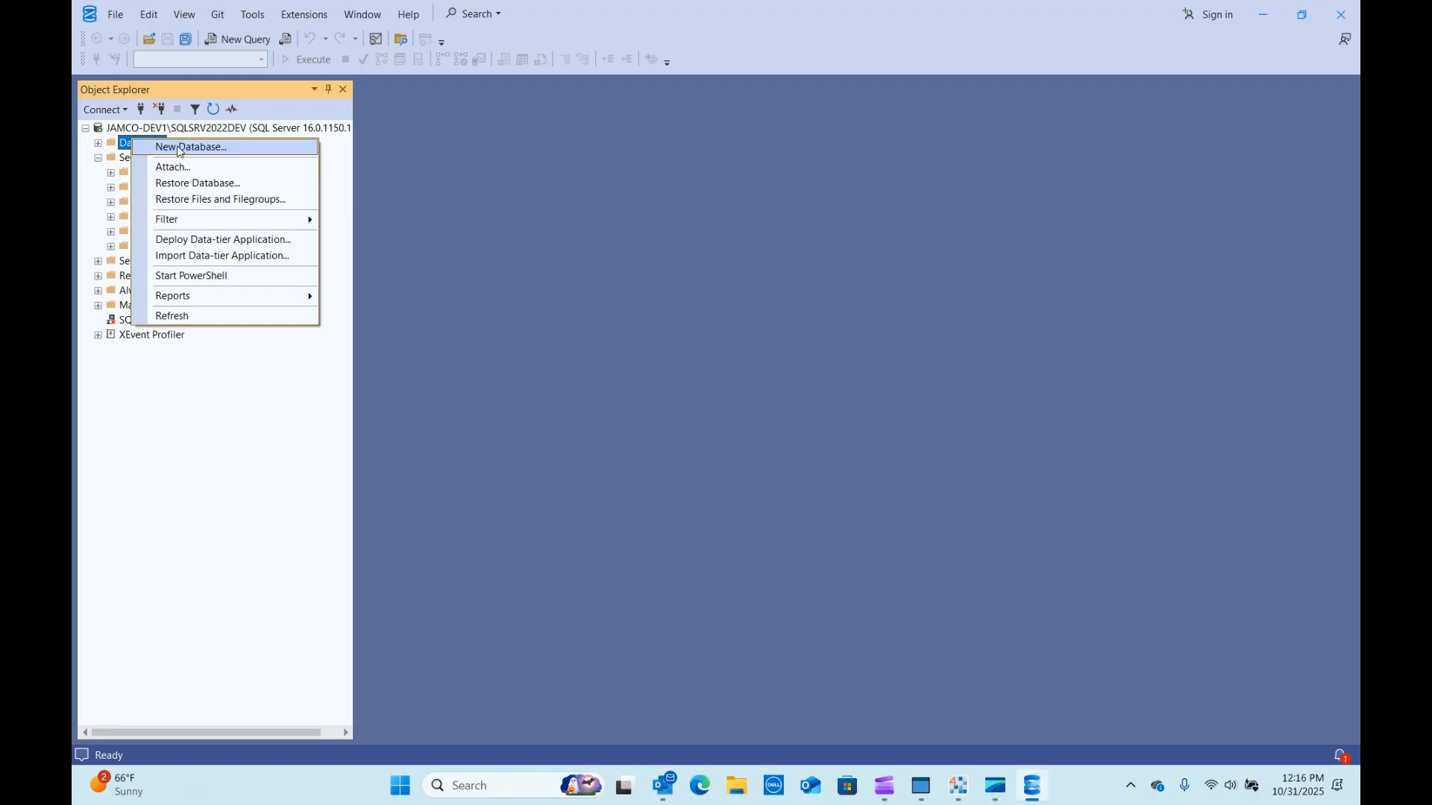
left_click(387, 165)
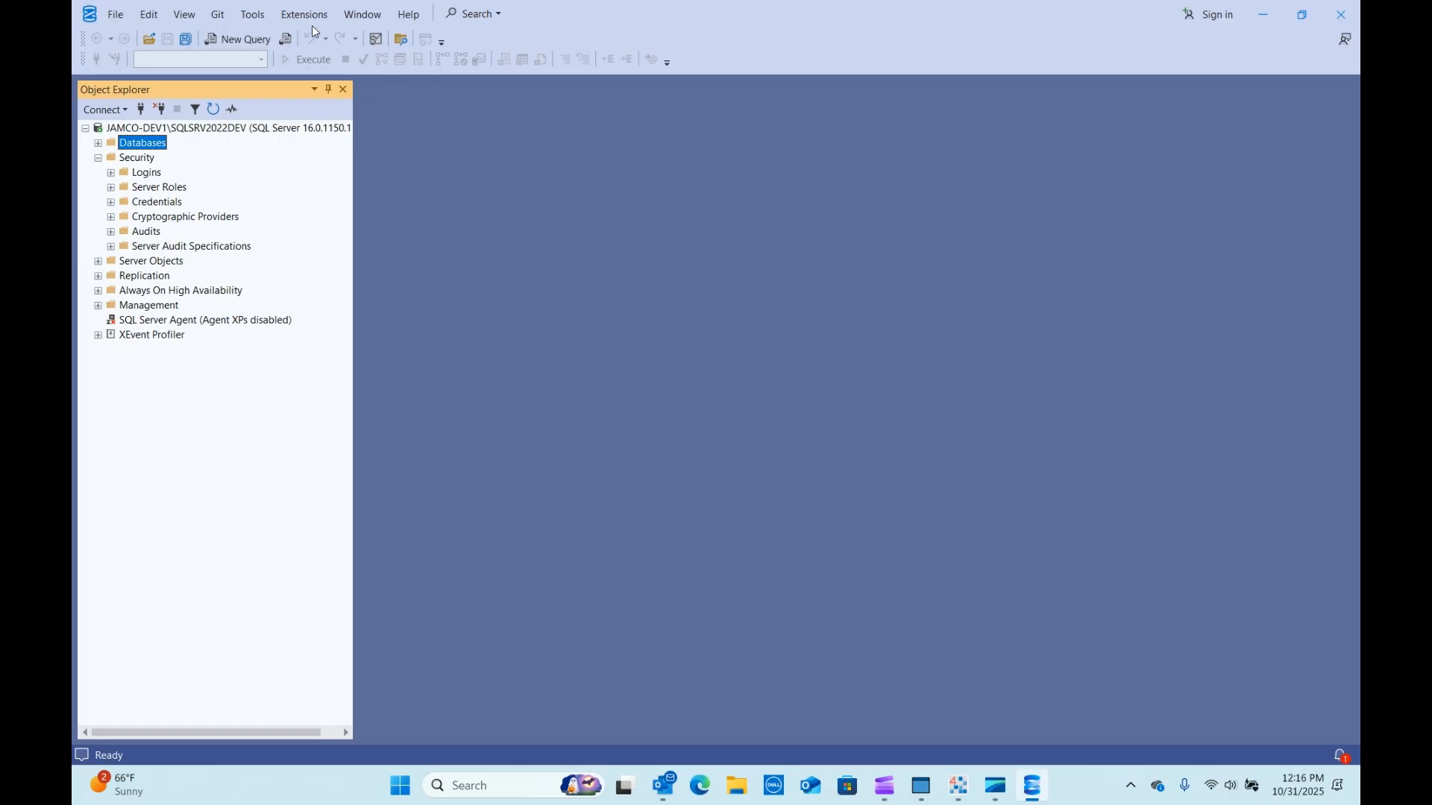
Open a blank SQLQuery1 query window on master and minimize Management Studio.
left_click(243, 41)
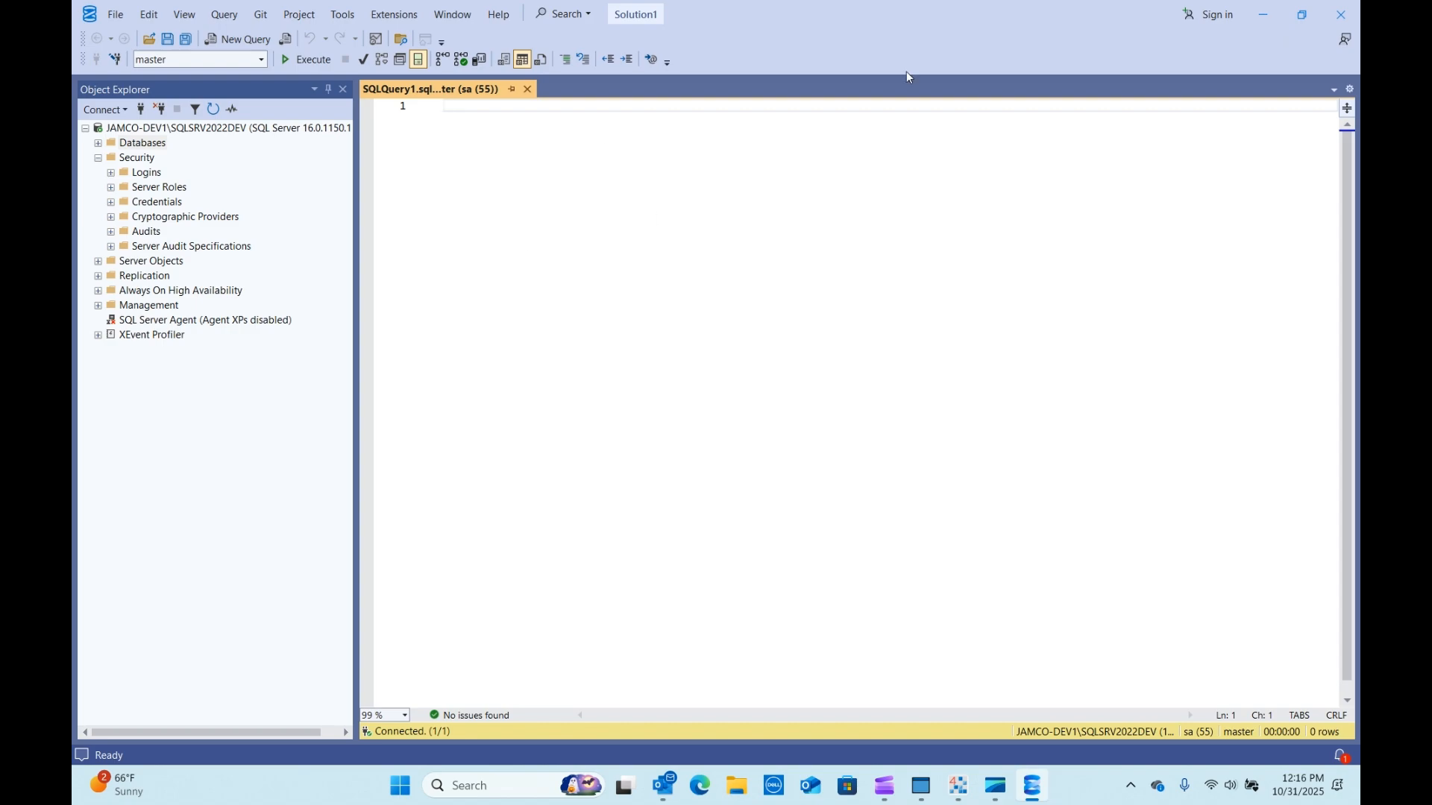
left_click(1267, 15)
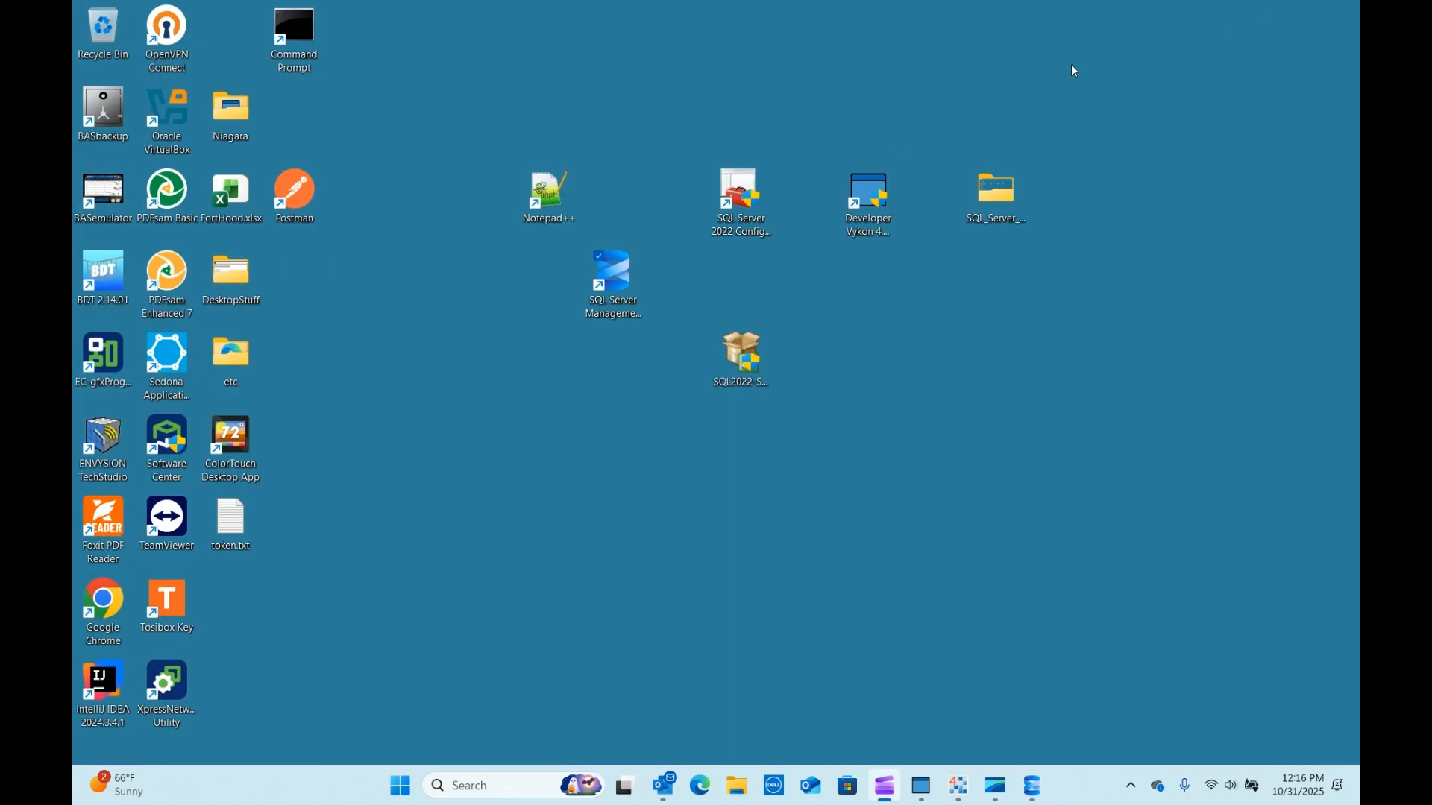
Open N_DB.sql in Notepad++, copy lines 1–23, and return to Management Studio.
double_click(545, 188)
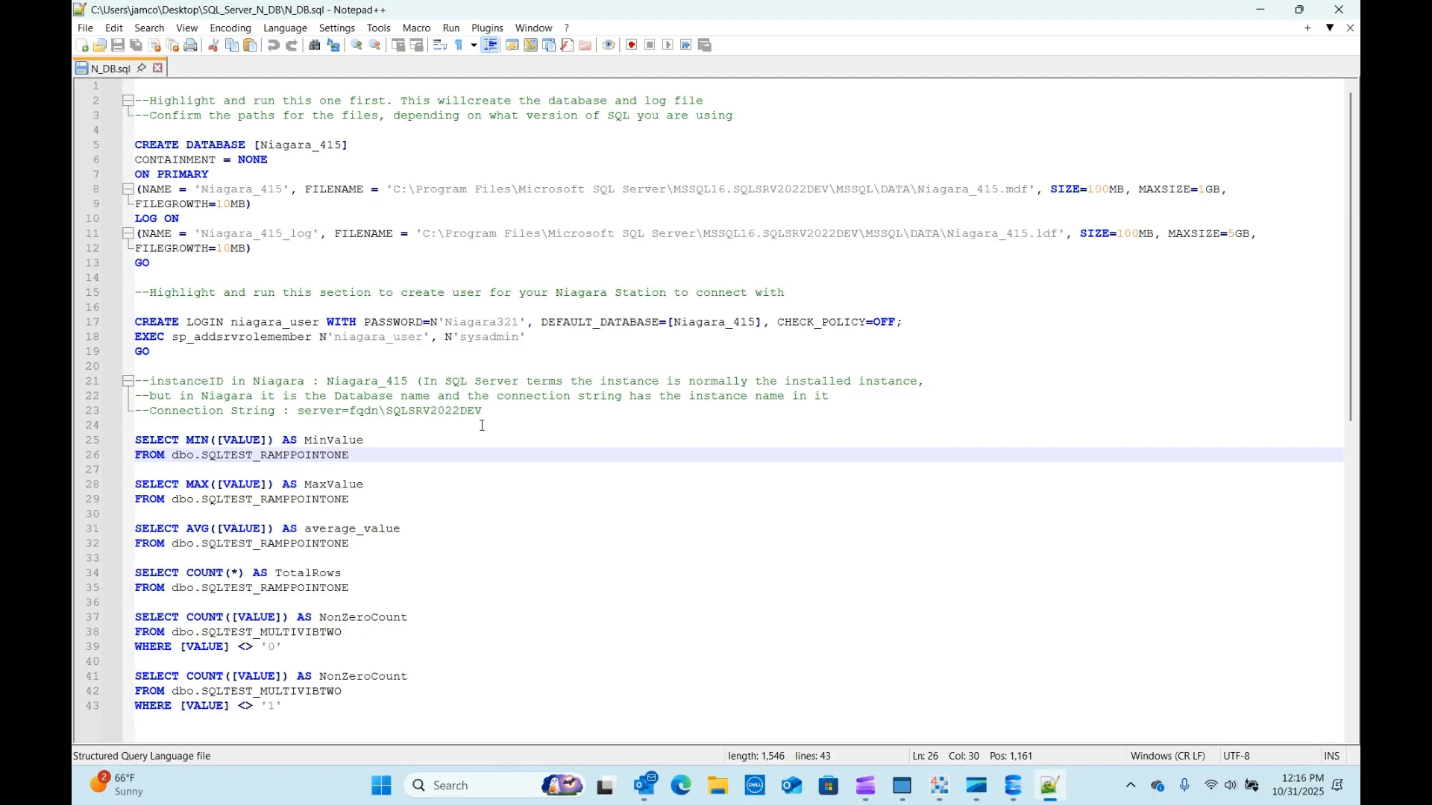
left_click_drag(494, 410, 136, 87)
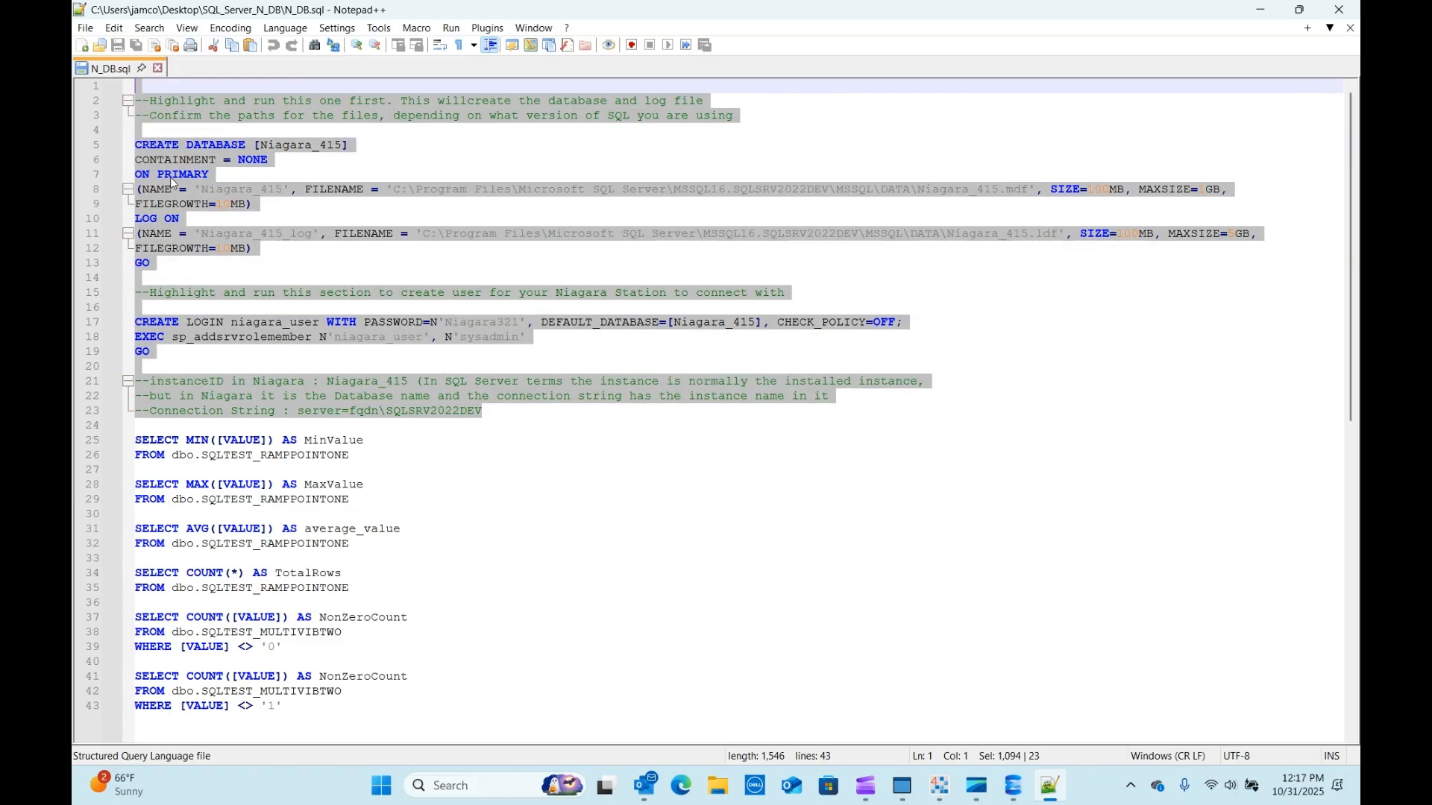
right_click(178, 100)
left_click(213, 127)
left_click(1051, 789)
left_click(1015, 787)
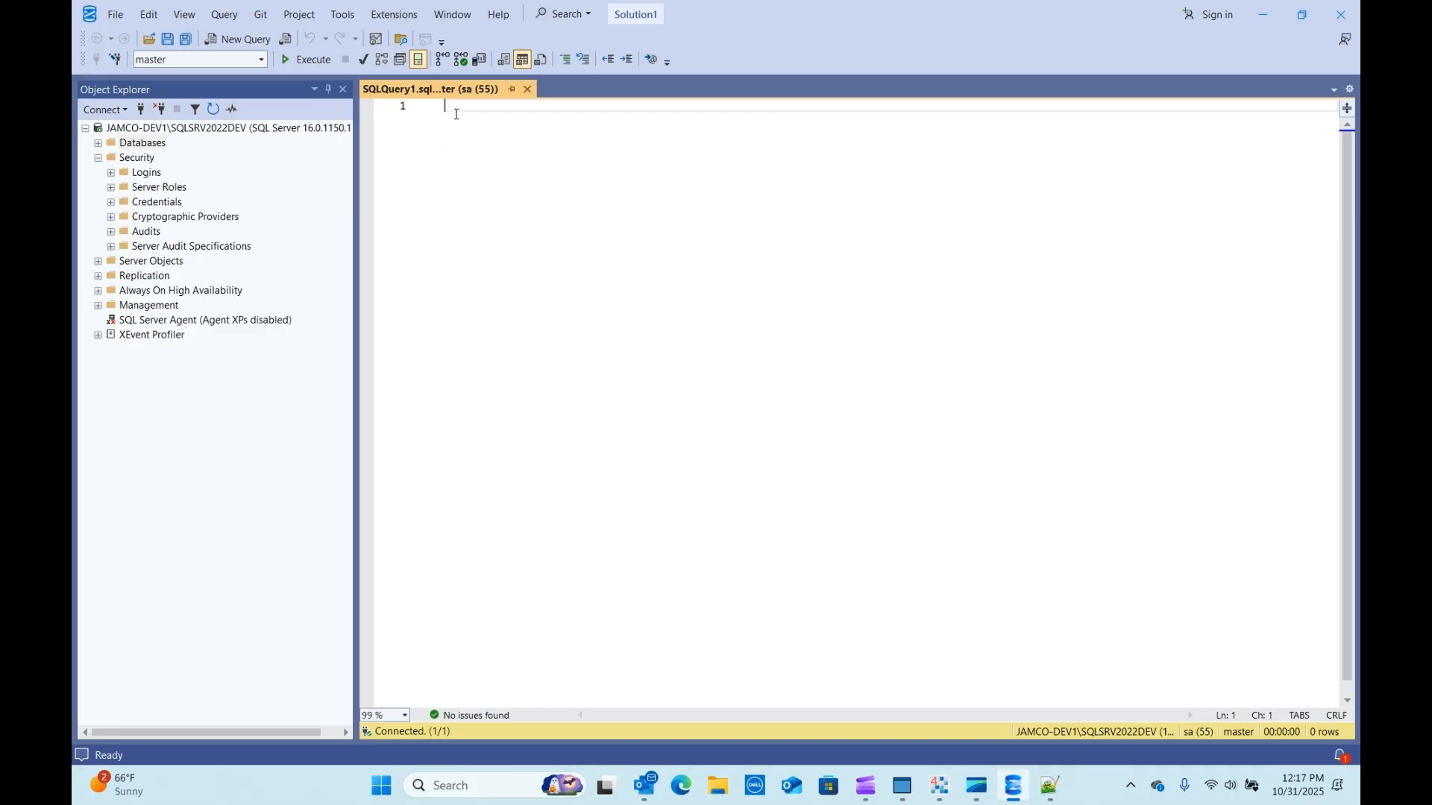
Paste the Niagara_415 creation script and review the database name and data file path.
right_click(455, 114)
left_click(493, 163)
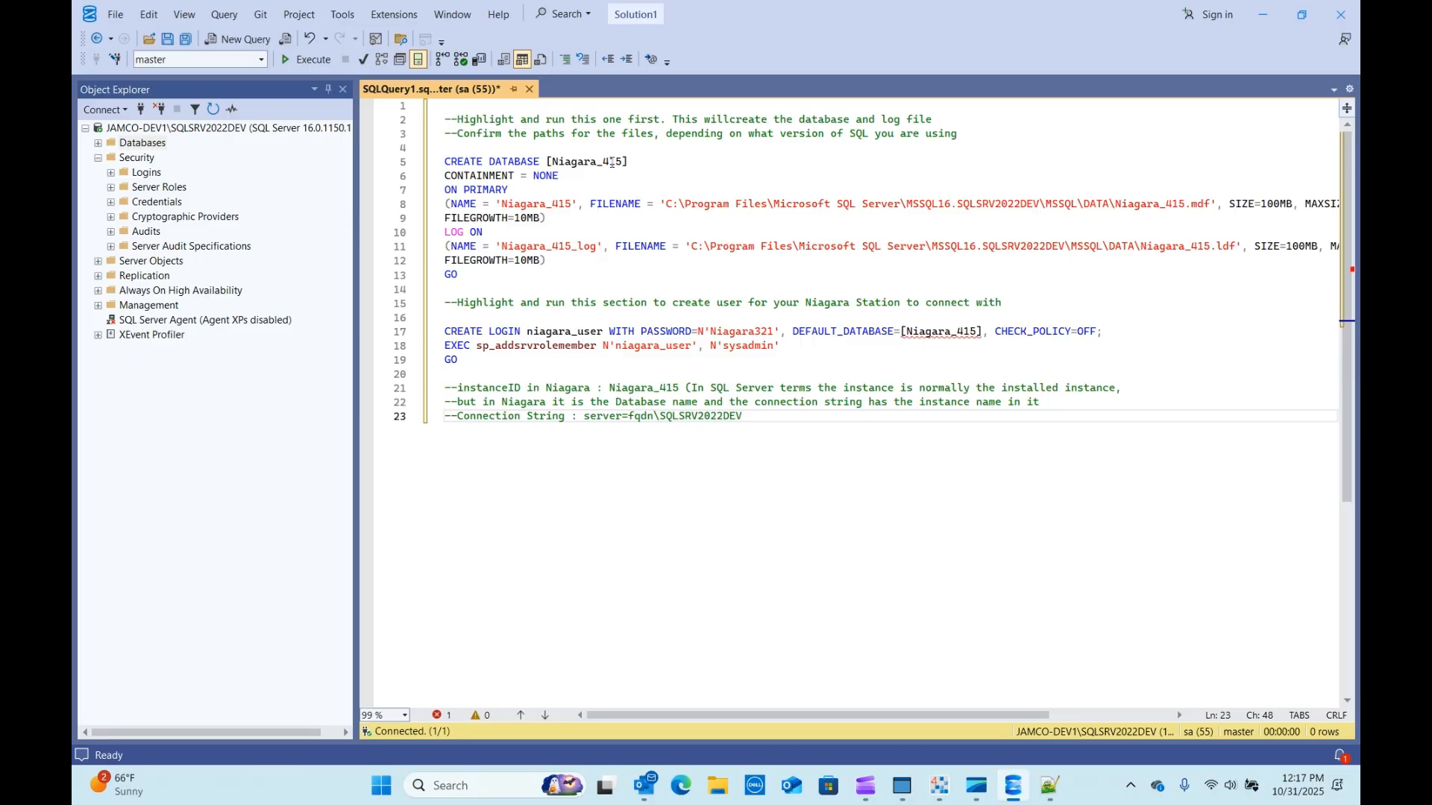
left_click_drag(622, 161, 546, 162)
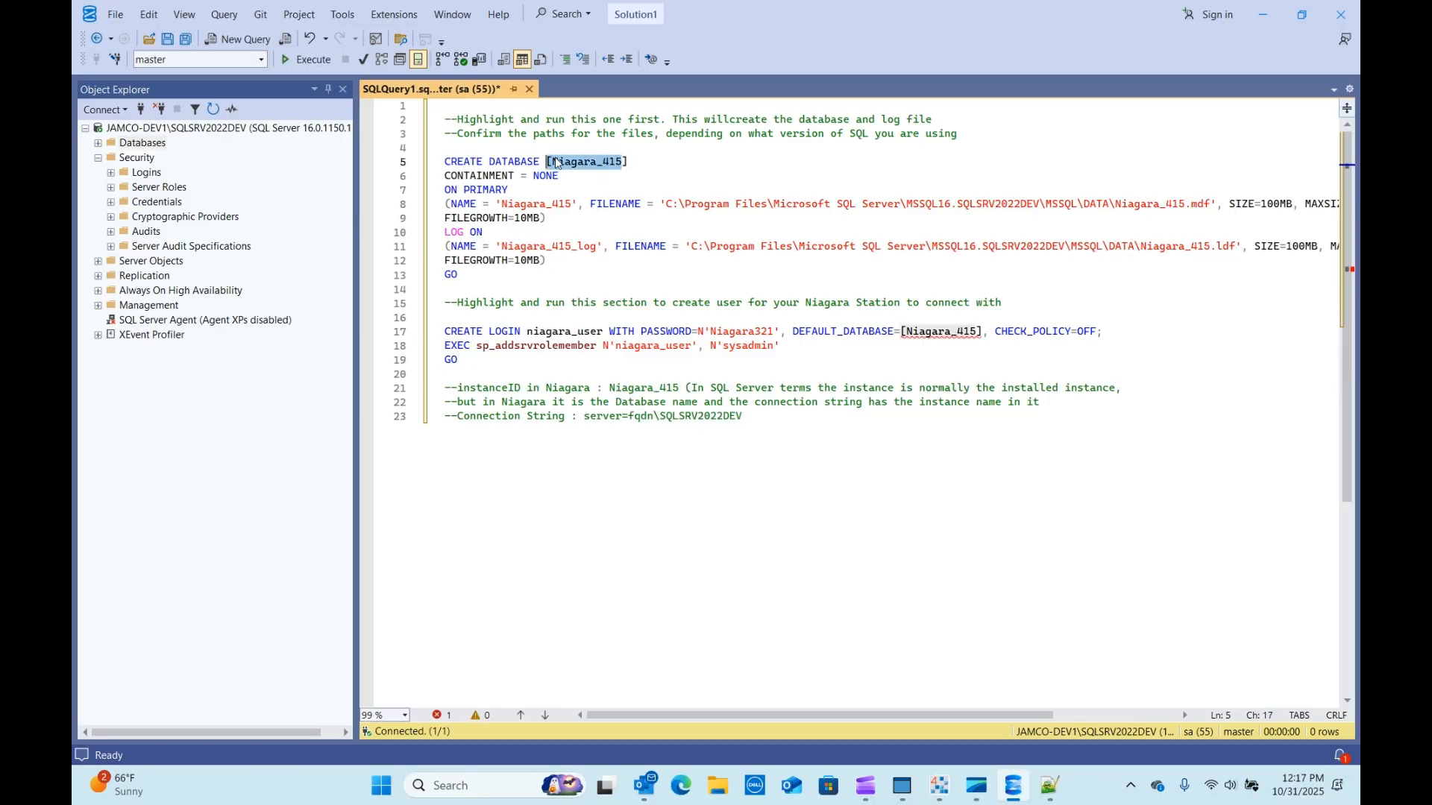
left_click(596, 179)
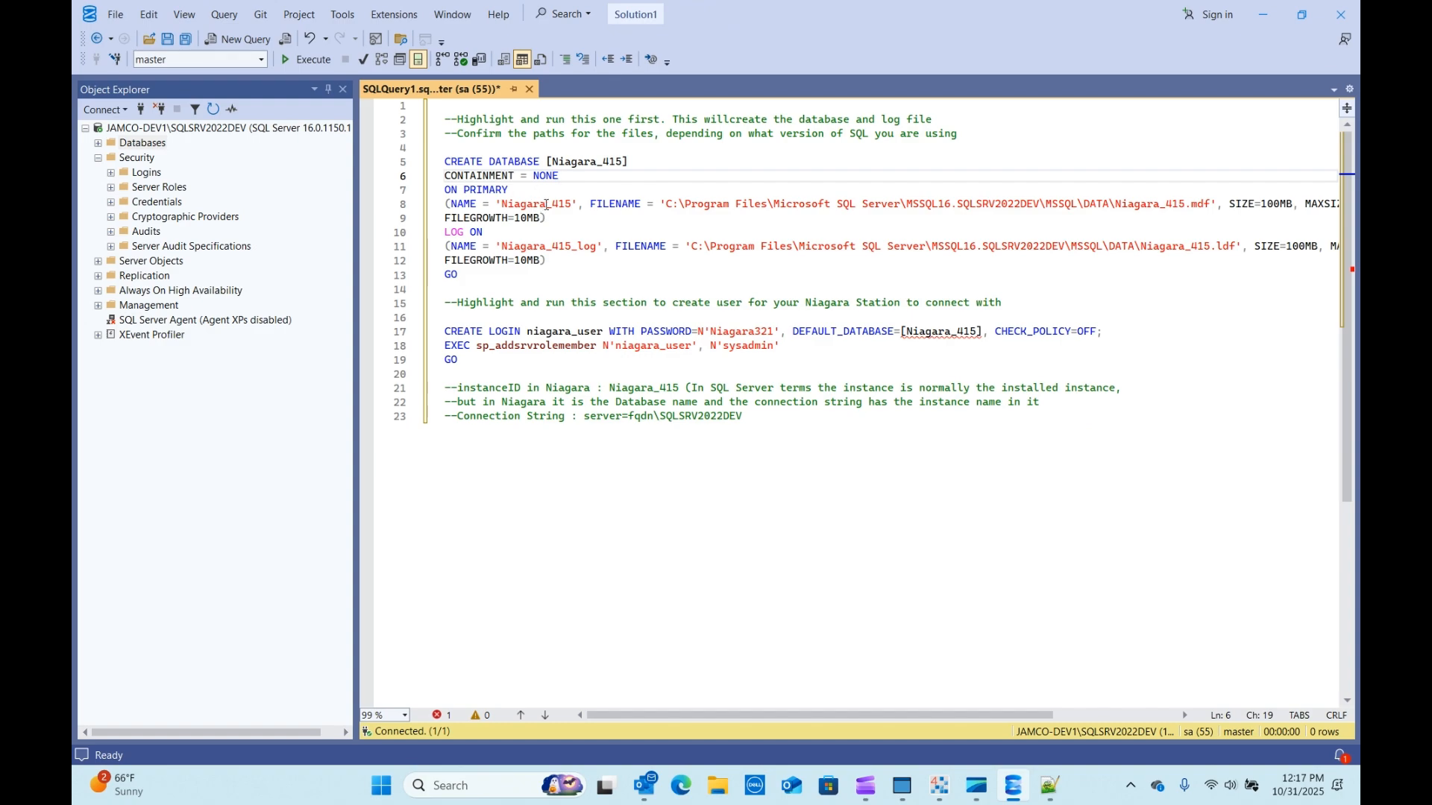
left_click_drag(571, 204, 501, 204)
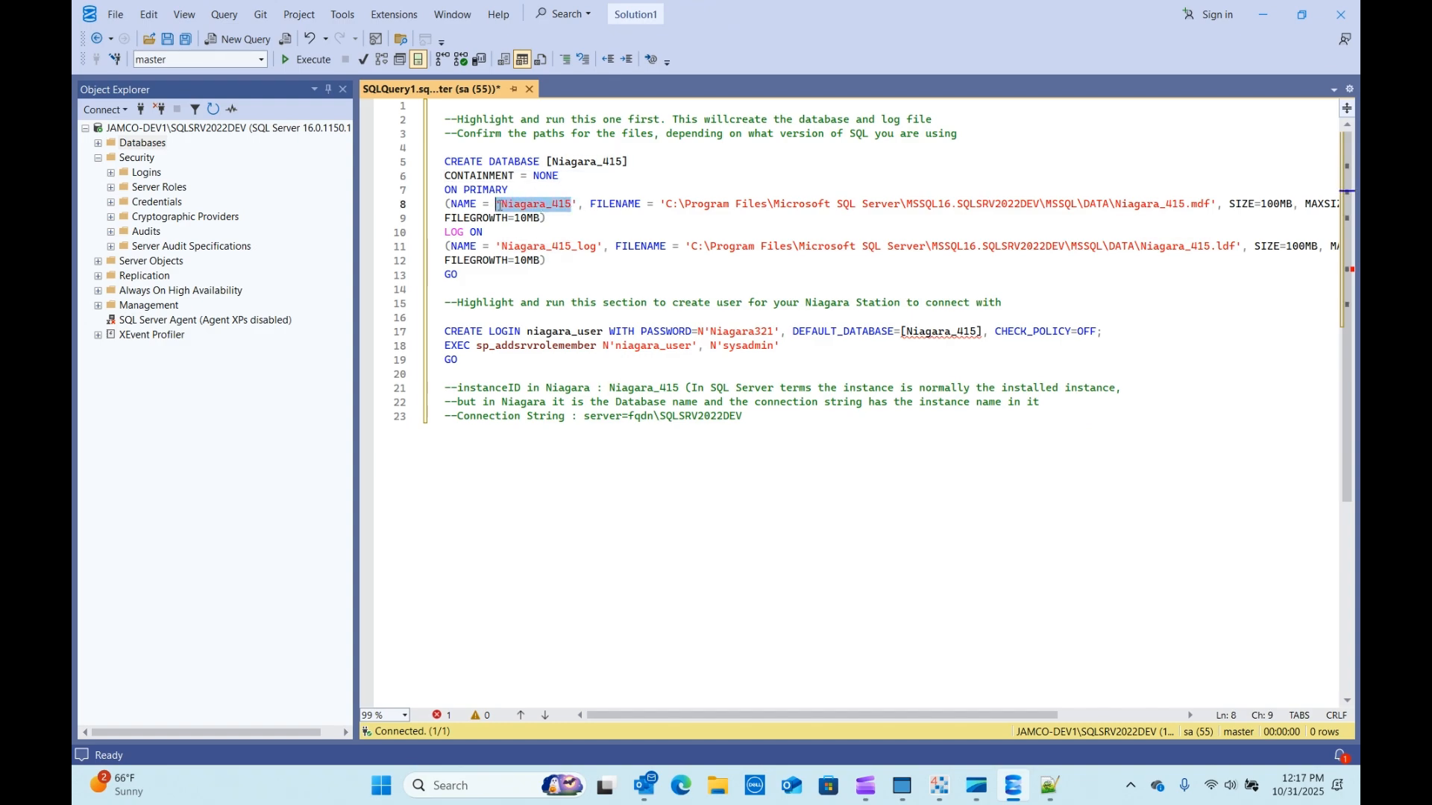
left_click_drag(663, 203, 1212, 205)
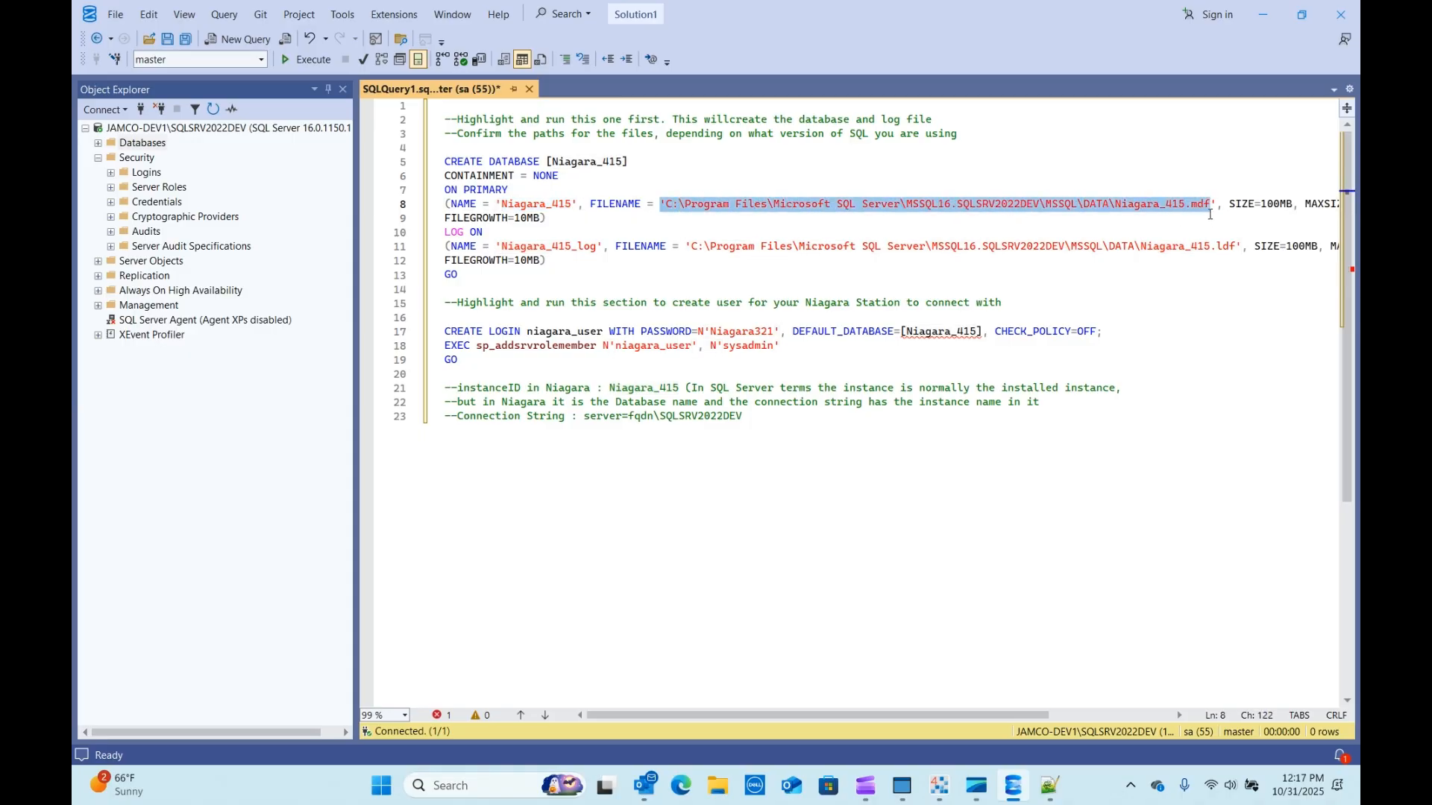
left_click(1211, 205)
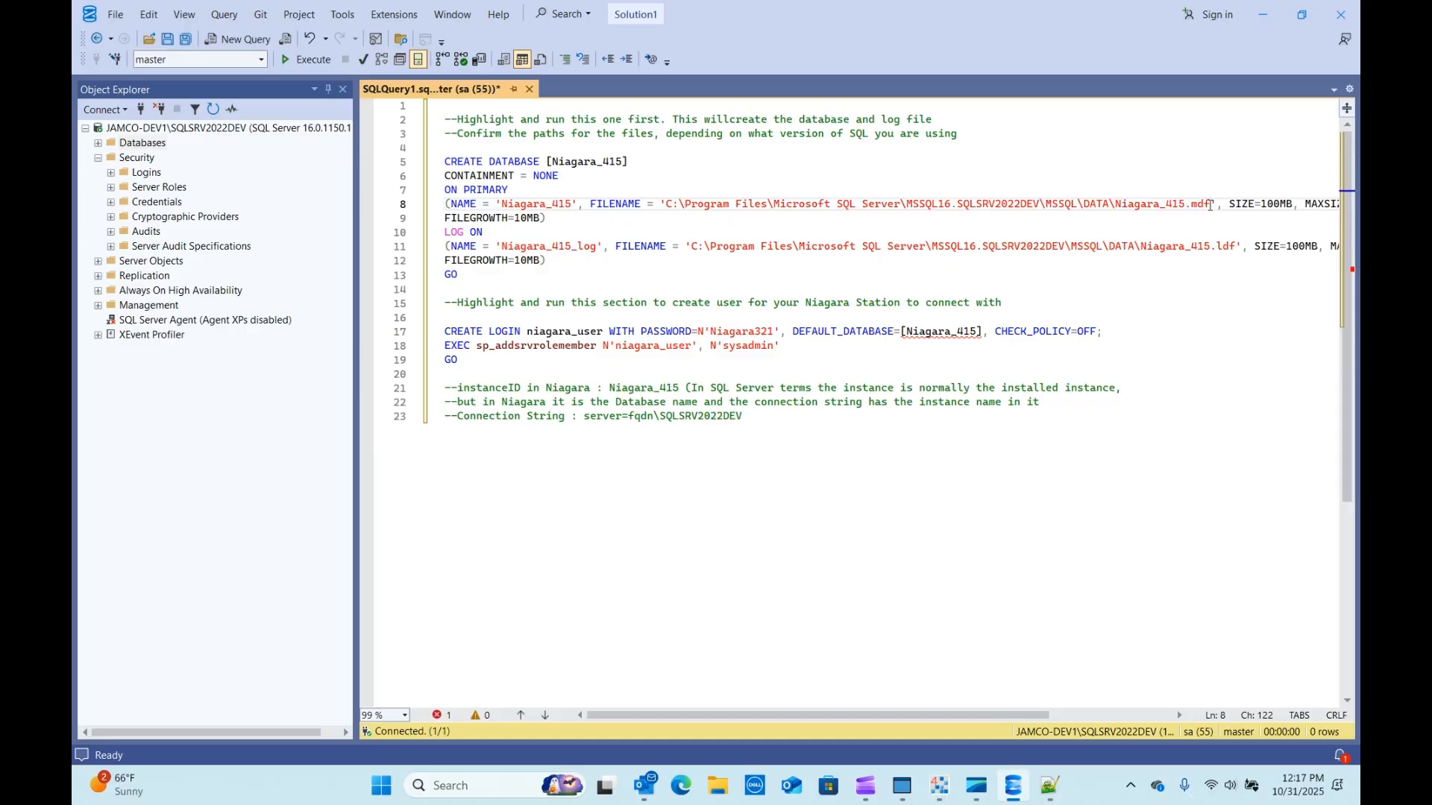
Scroll sideways and widen the editor to show full file paths and the ldf extension.
left_click_drag(922, 716, 970, 718)
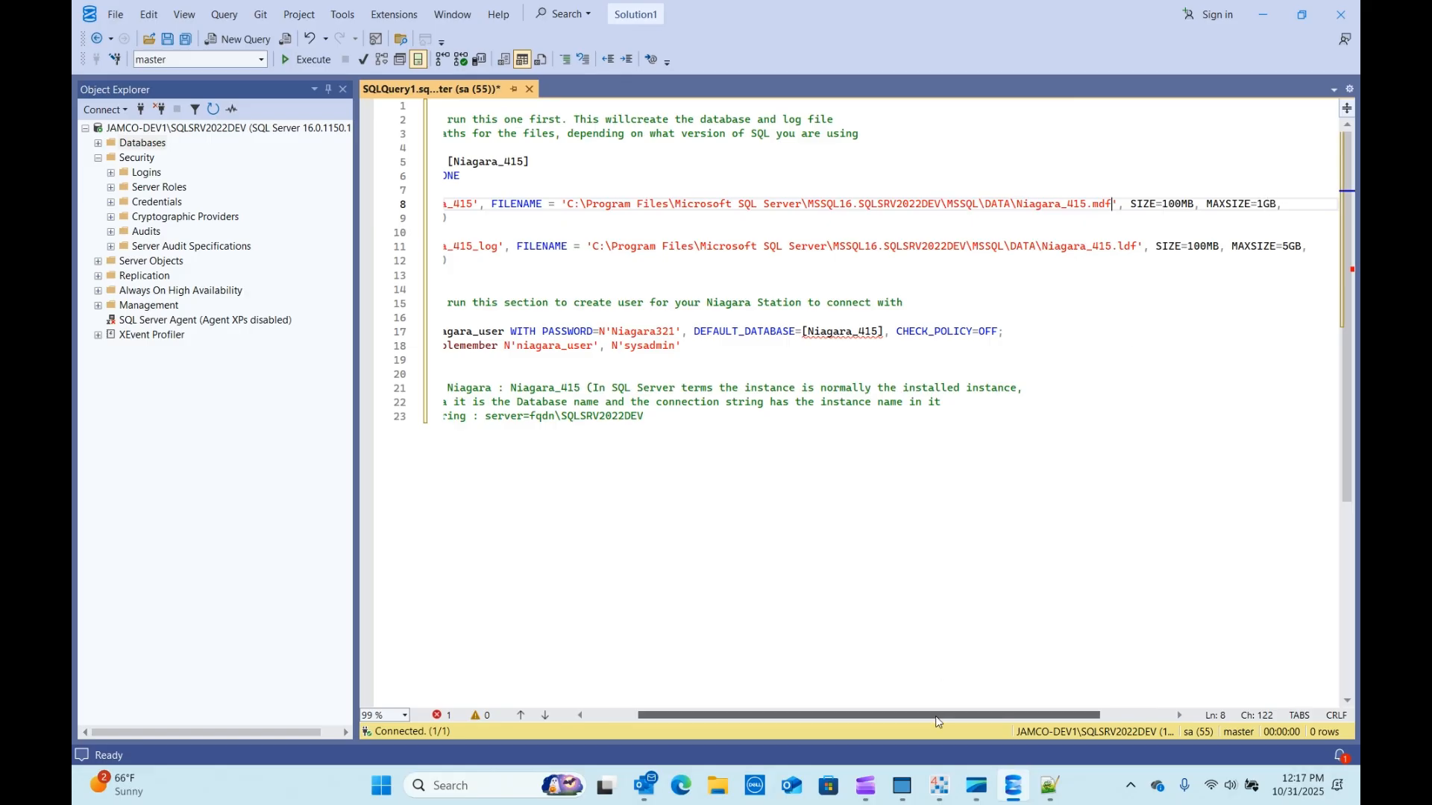
left_click_drag(948, 716, 1012, 714)
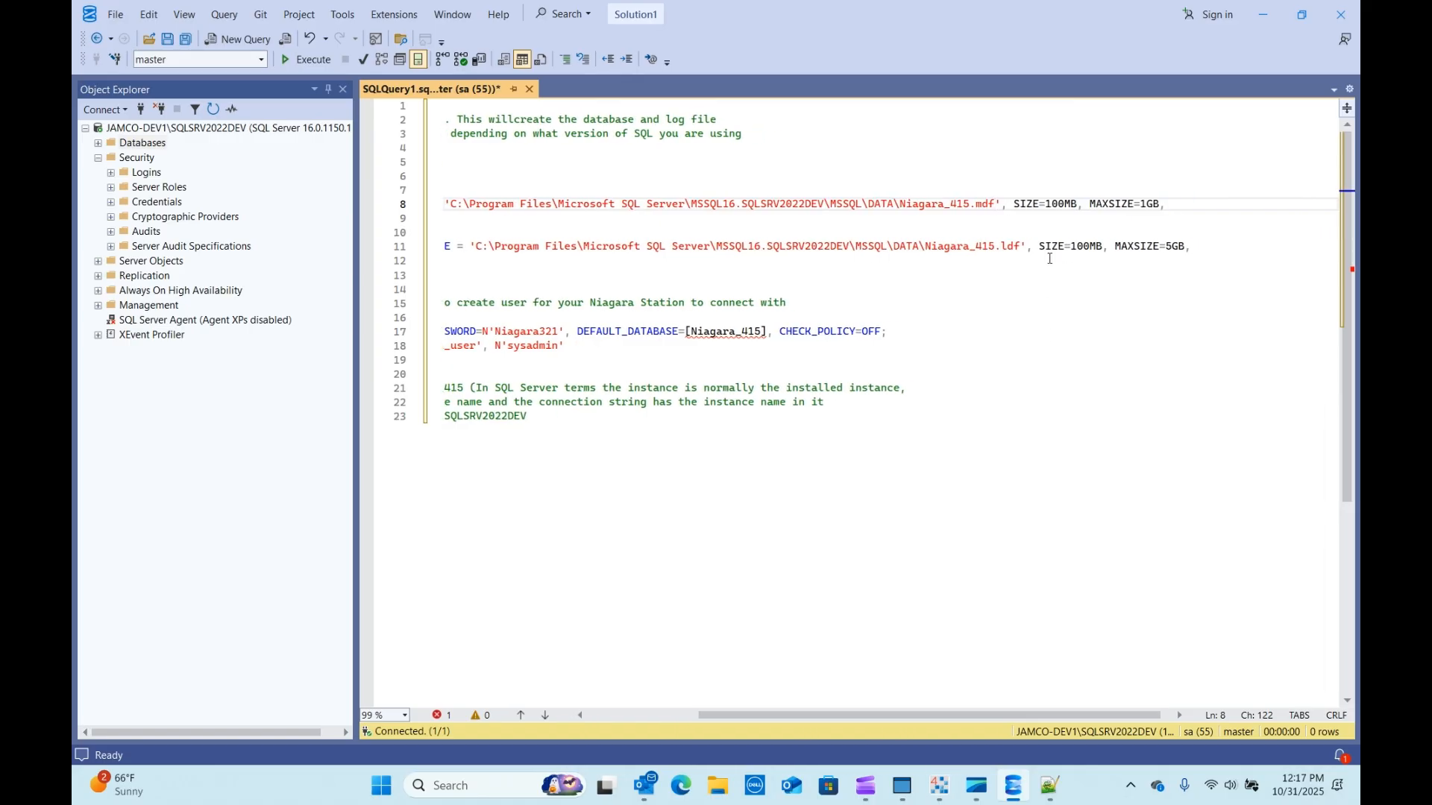
left_click_drag(901, 717, 789, 717)
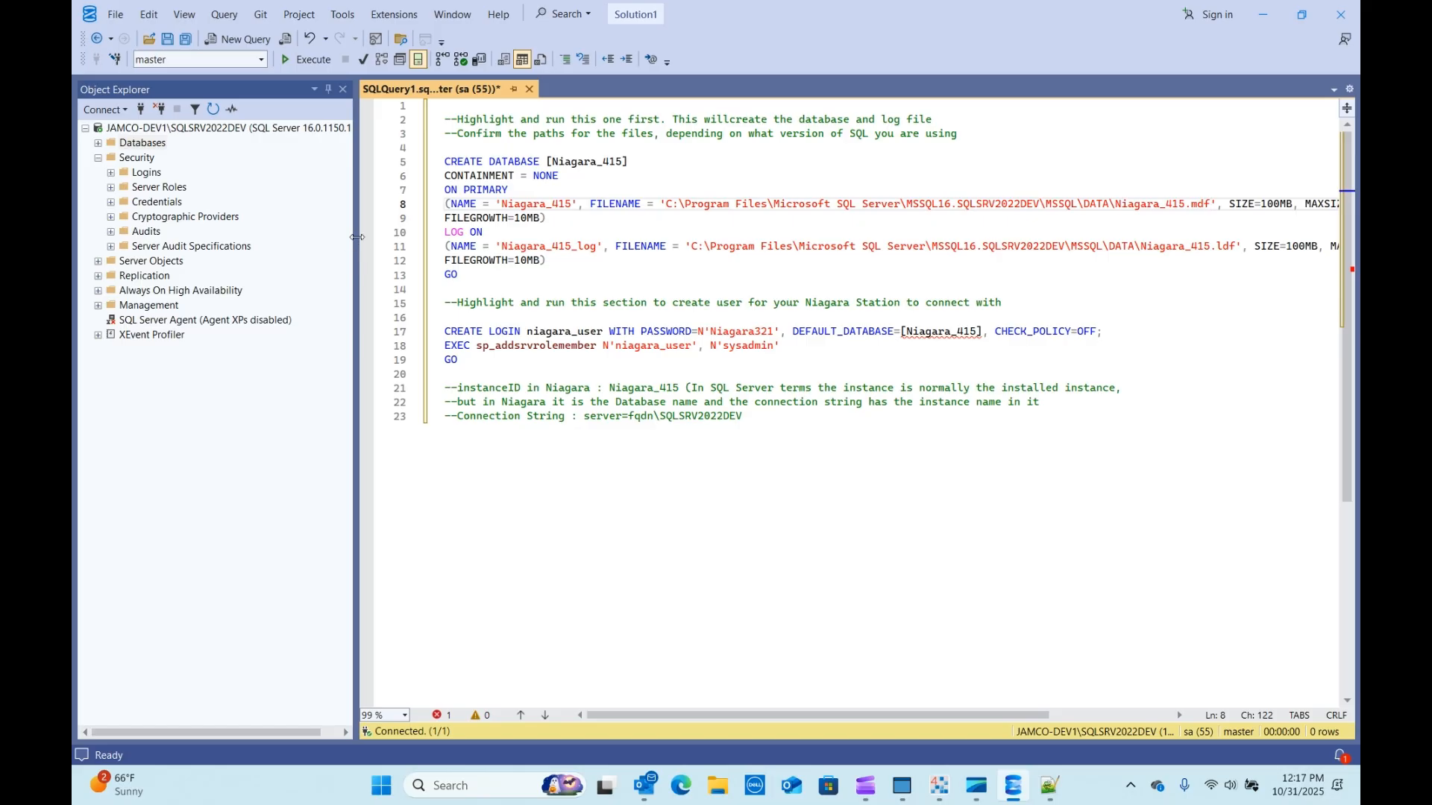
left_click_drag(351, 237, 243, 239)
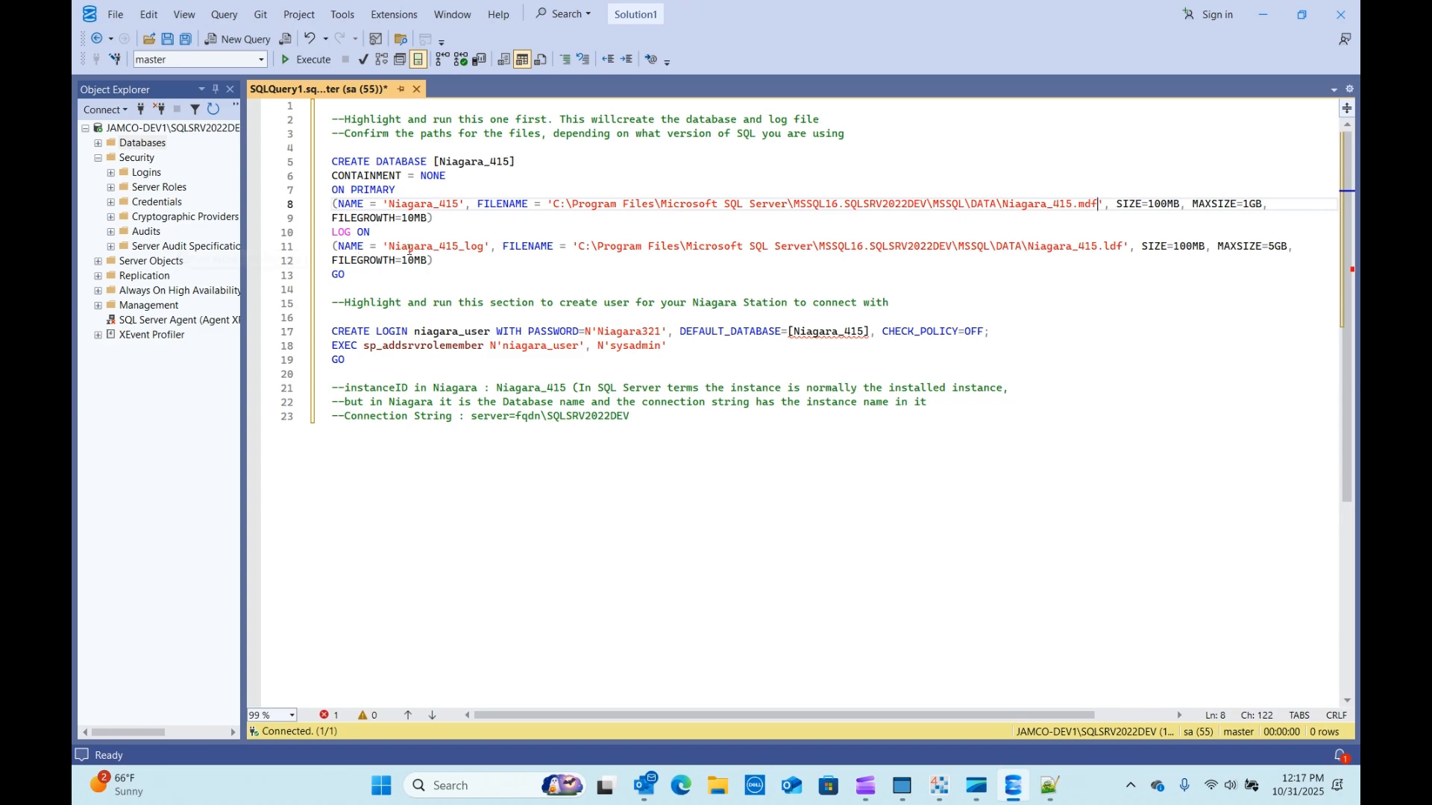
left_click_drag(1123, 247, 1105, 247)
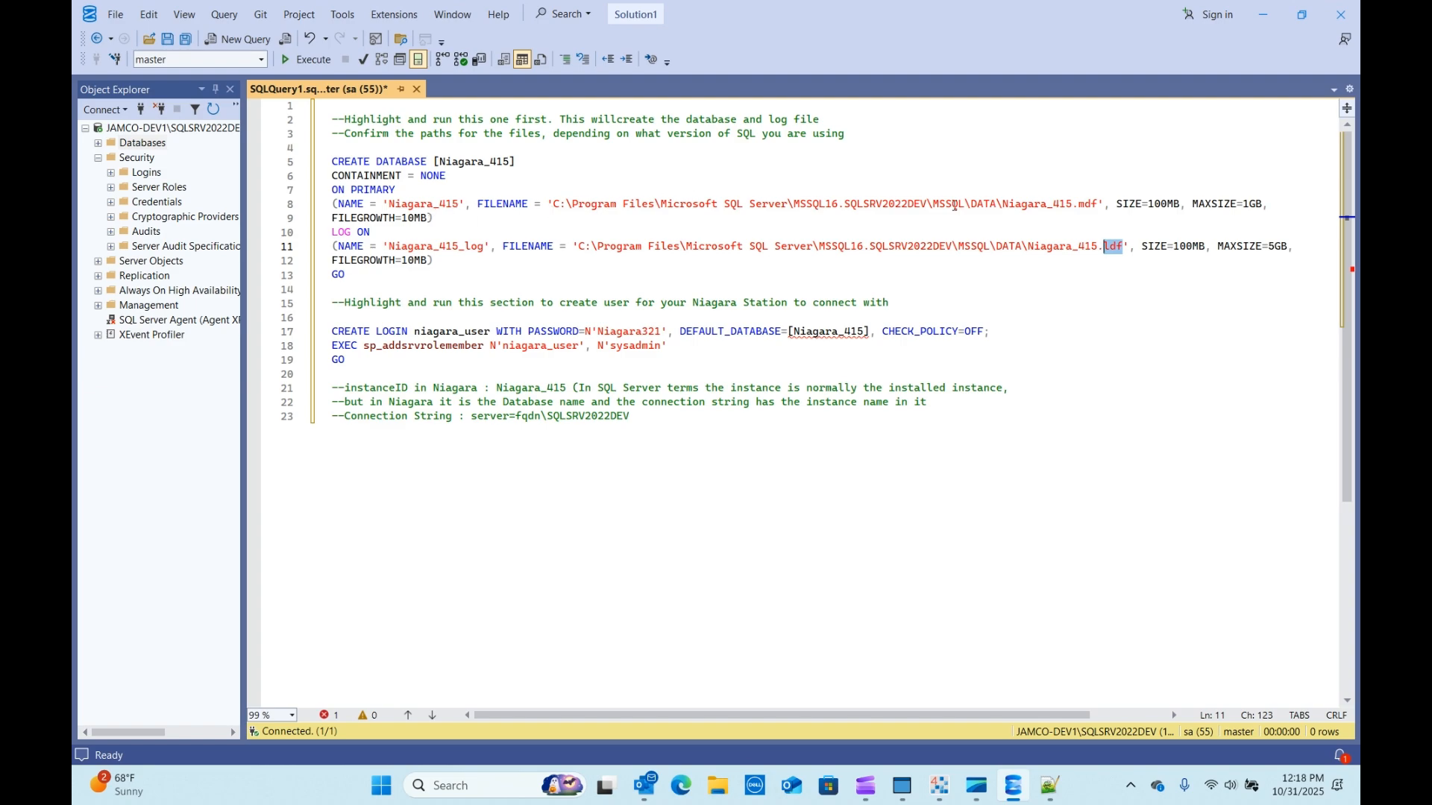
Select lines 5–13, the CREATE DATABASE block for Niagara_415.
left_click_drag(1102, 204, 687, 204)
left_click(933, 146)
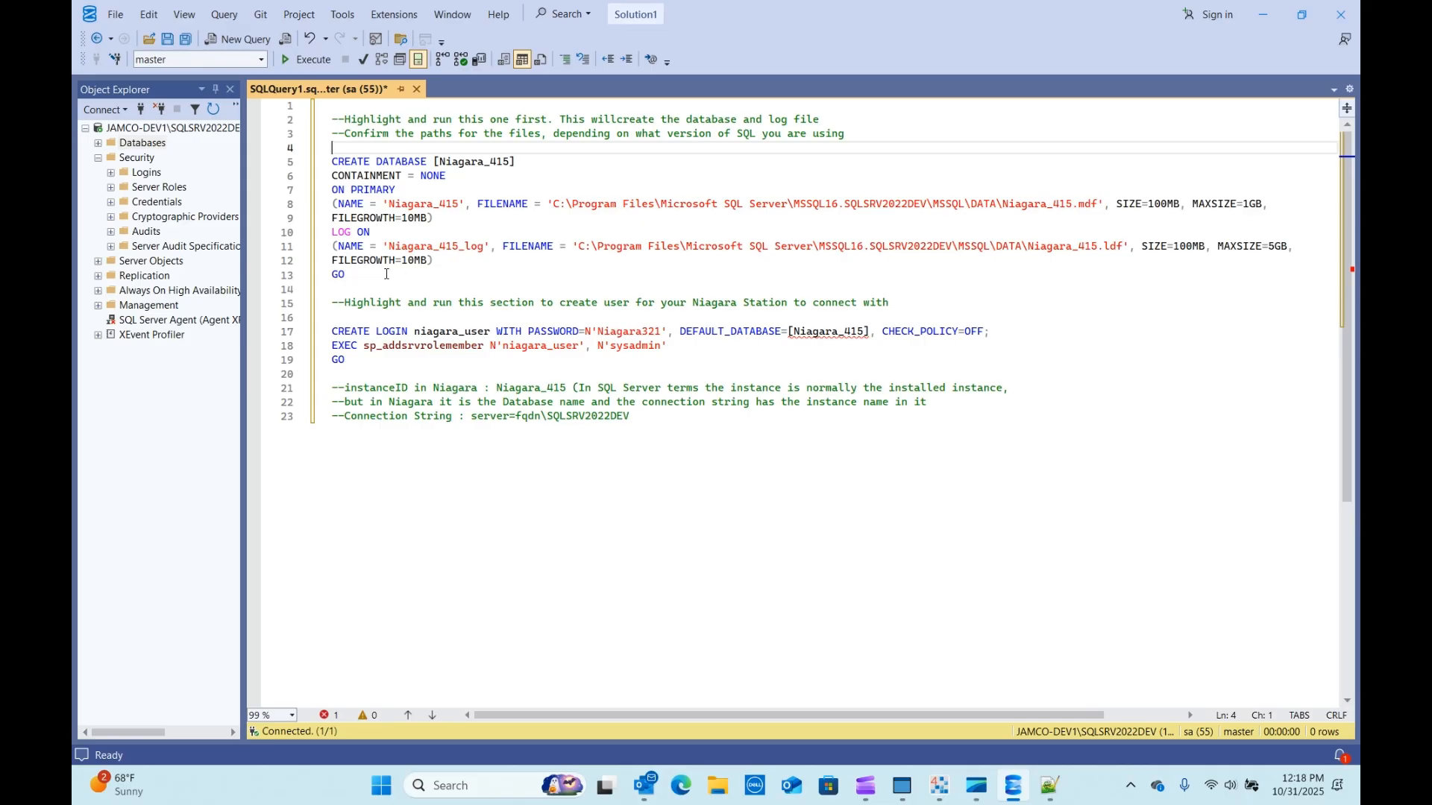
left_click_drag(369, 277, 322, 158)
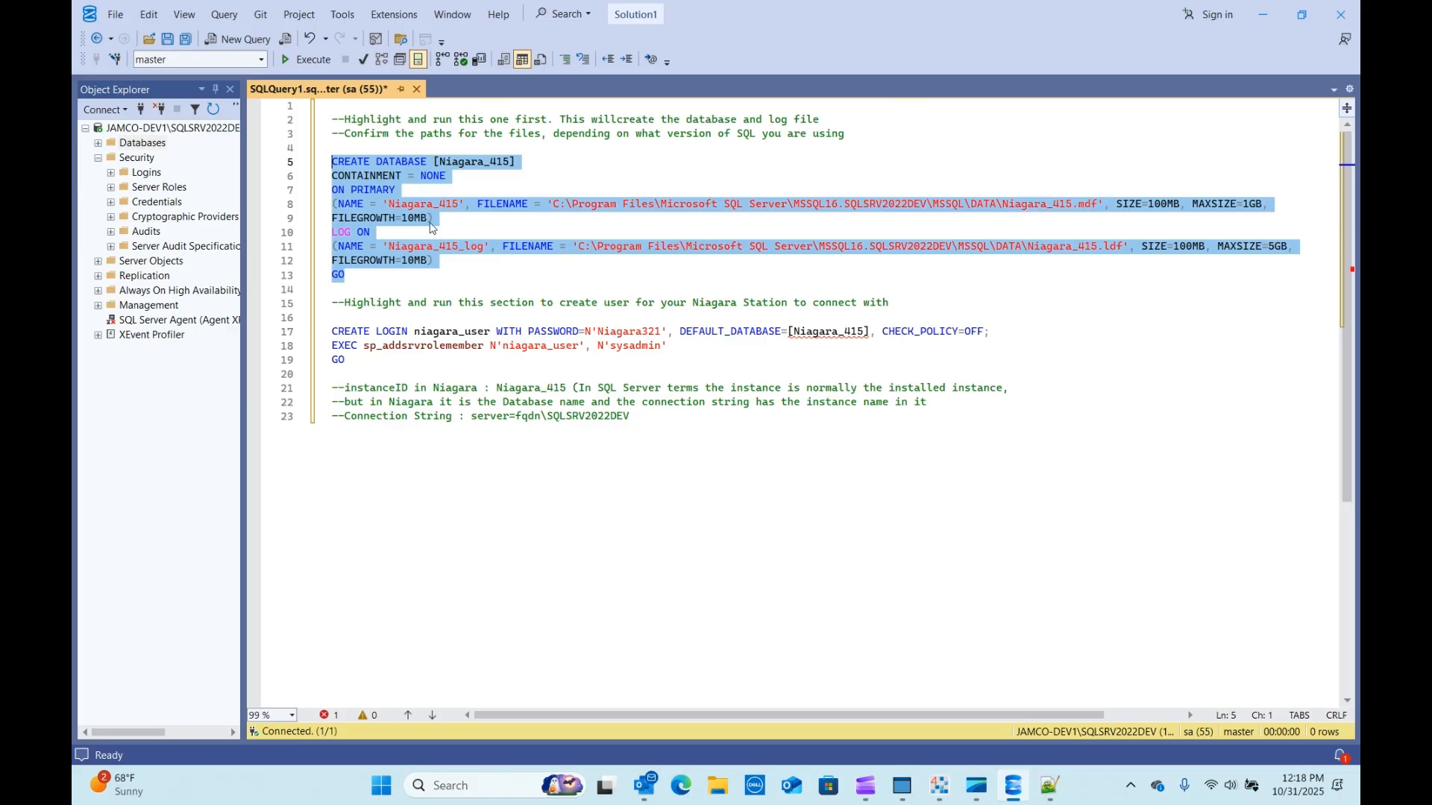
Reselect lines 5–13 and execute them to create the Niagara_415 database.
right_click(347, 162)
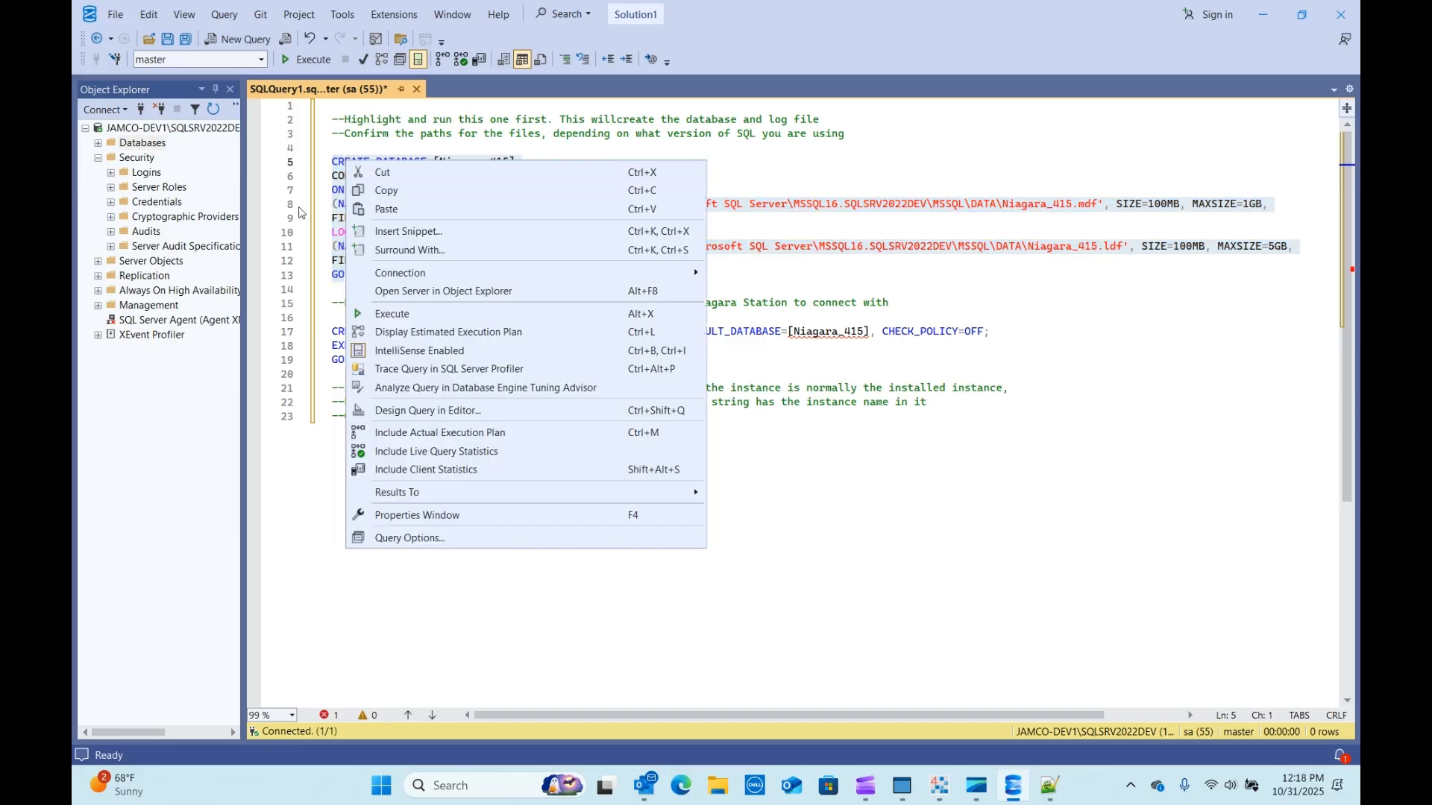
left_click(307, 164)
left_click_drag(349, 280, 321, 161)
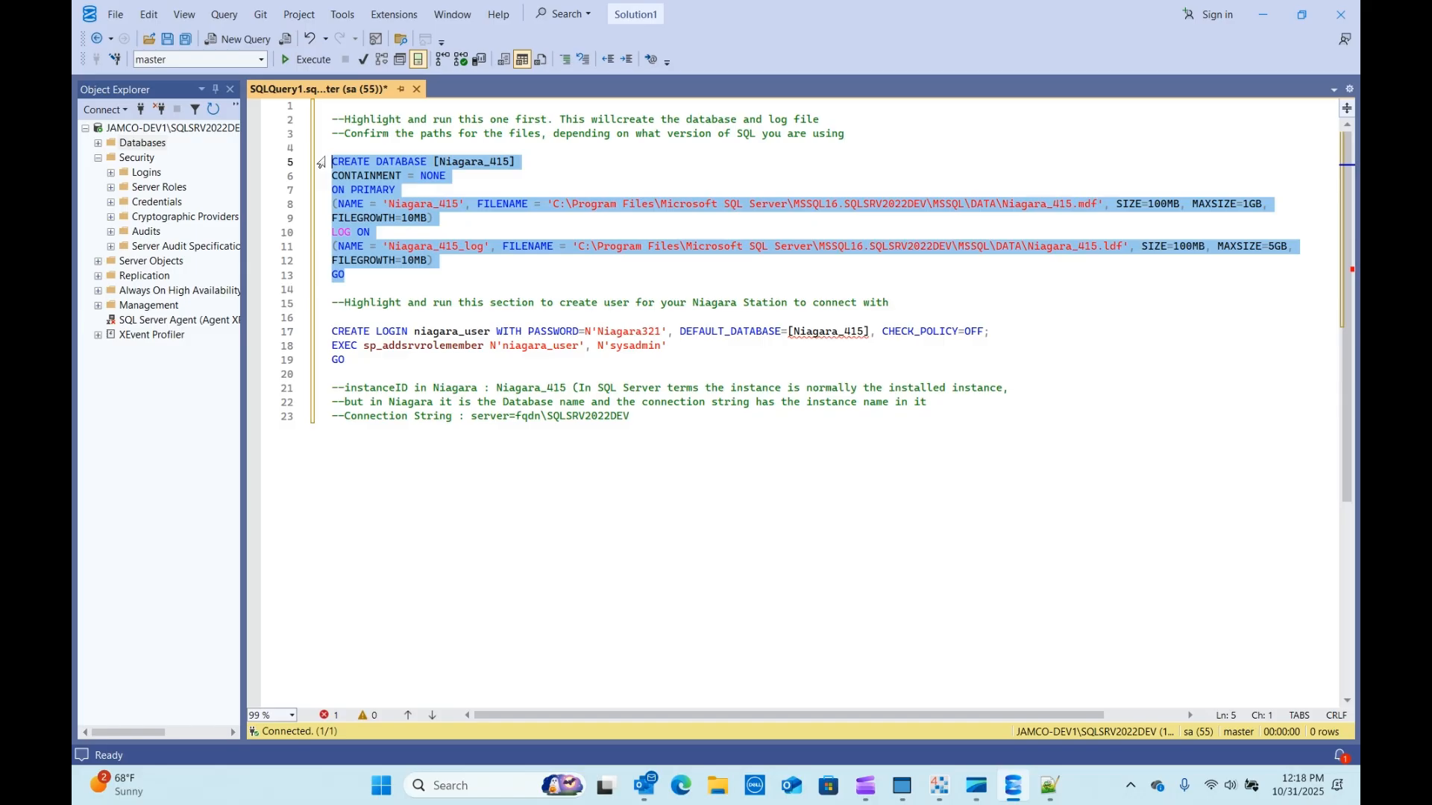
left_click(289, 60)
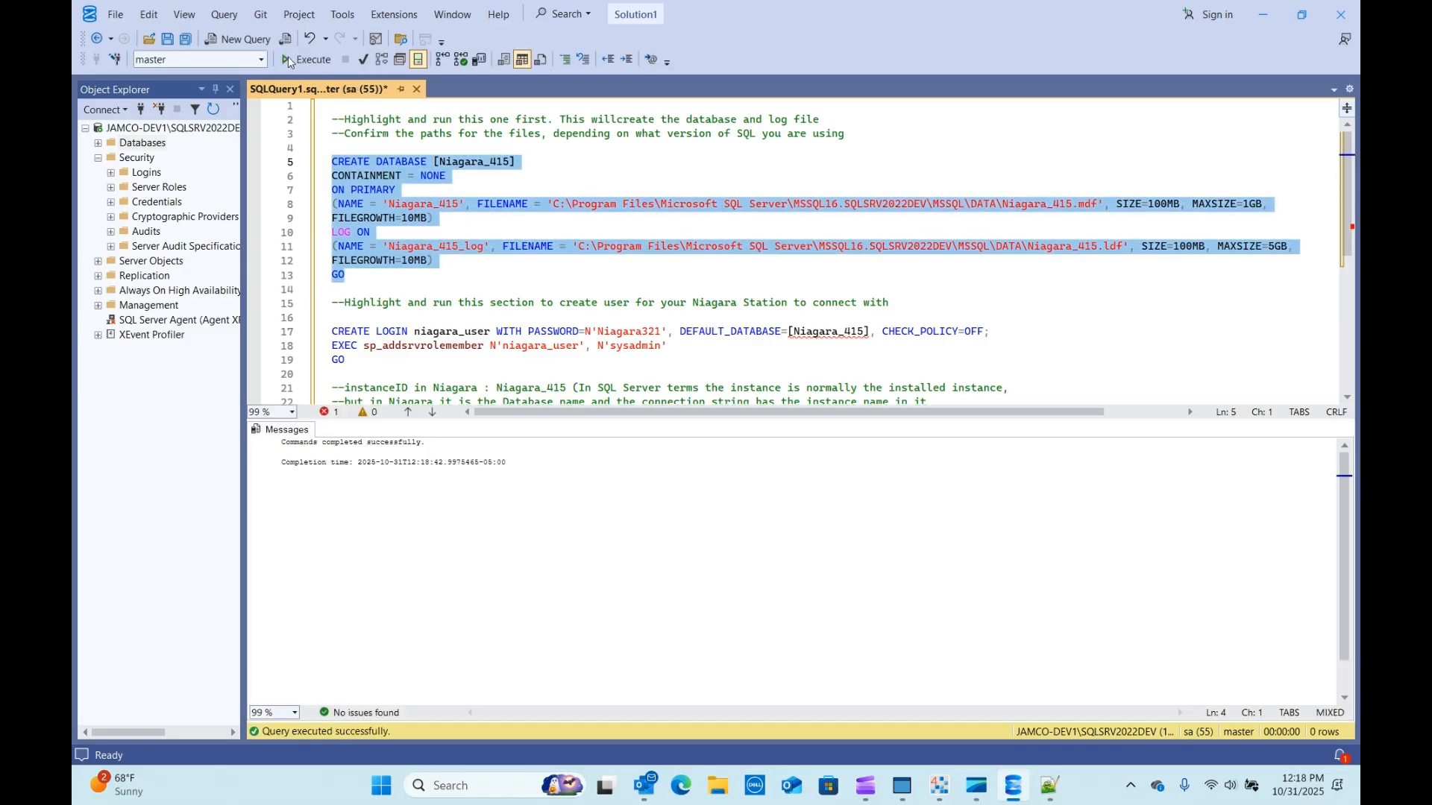
Expand and refresh Databases in Object Explorer, then select Niagara_415.
left_click(122, 145)
left_click(98, 143)
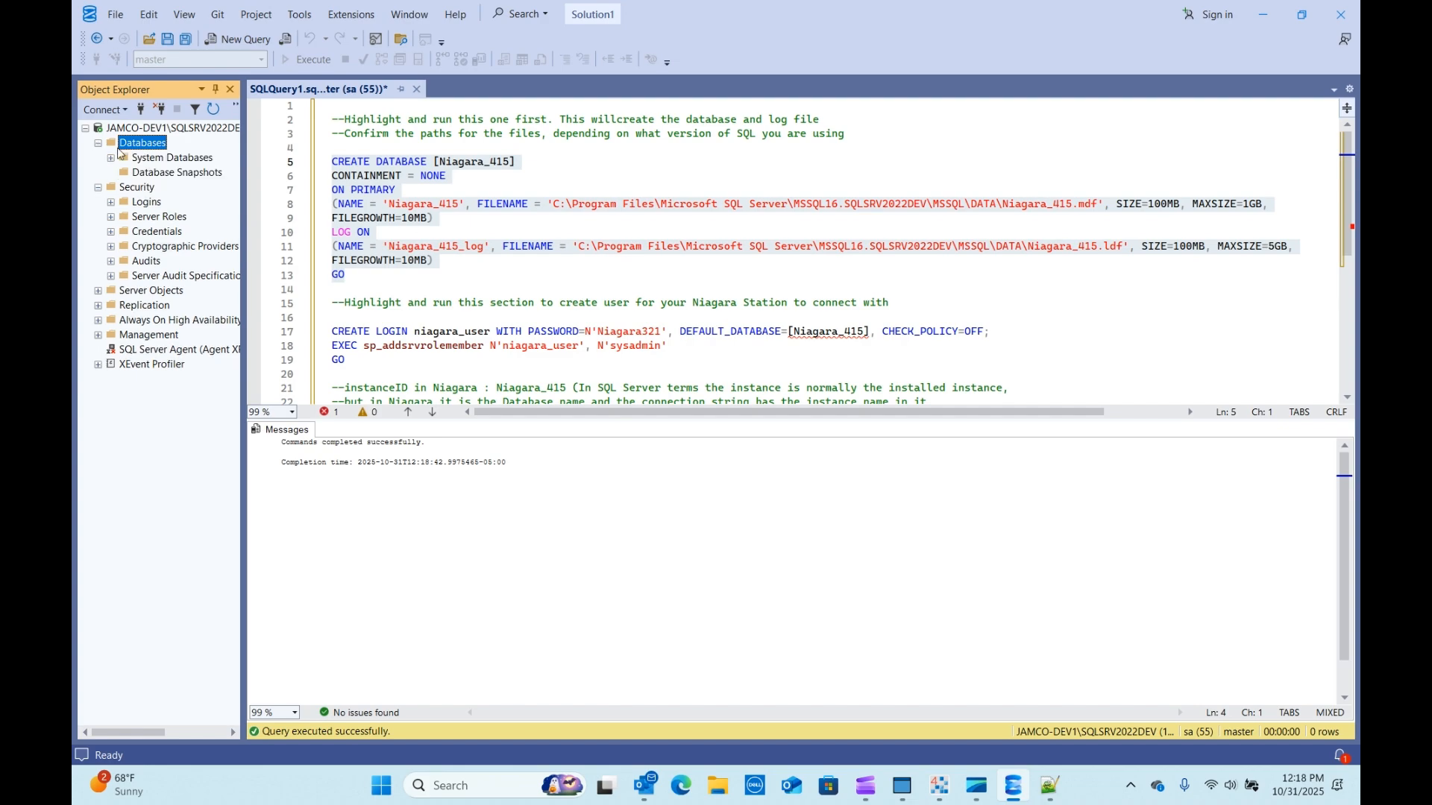
right_click(131, 147)
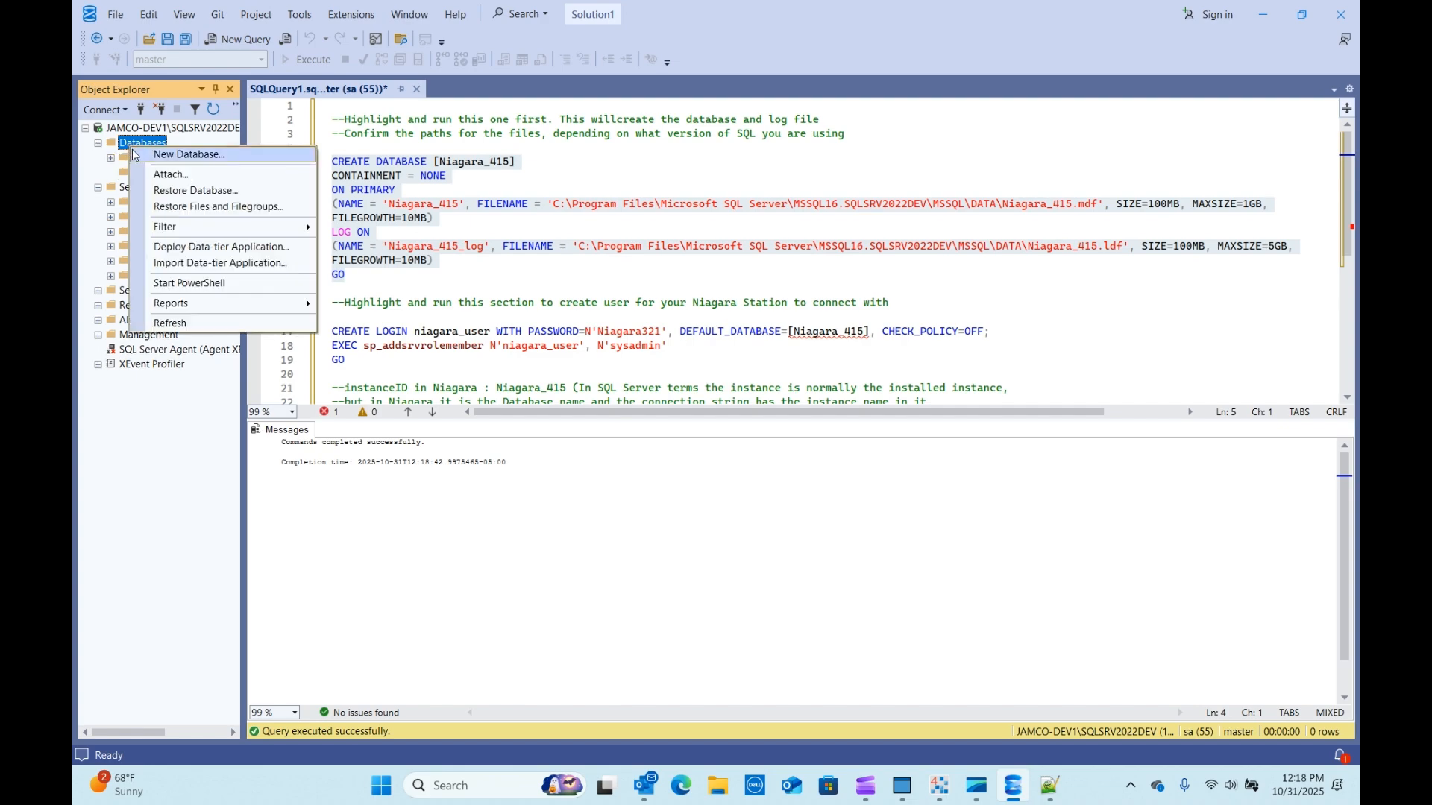
left_click(179, 323)
left_click(156, 192)
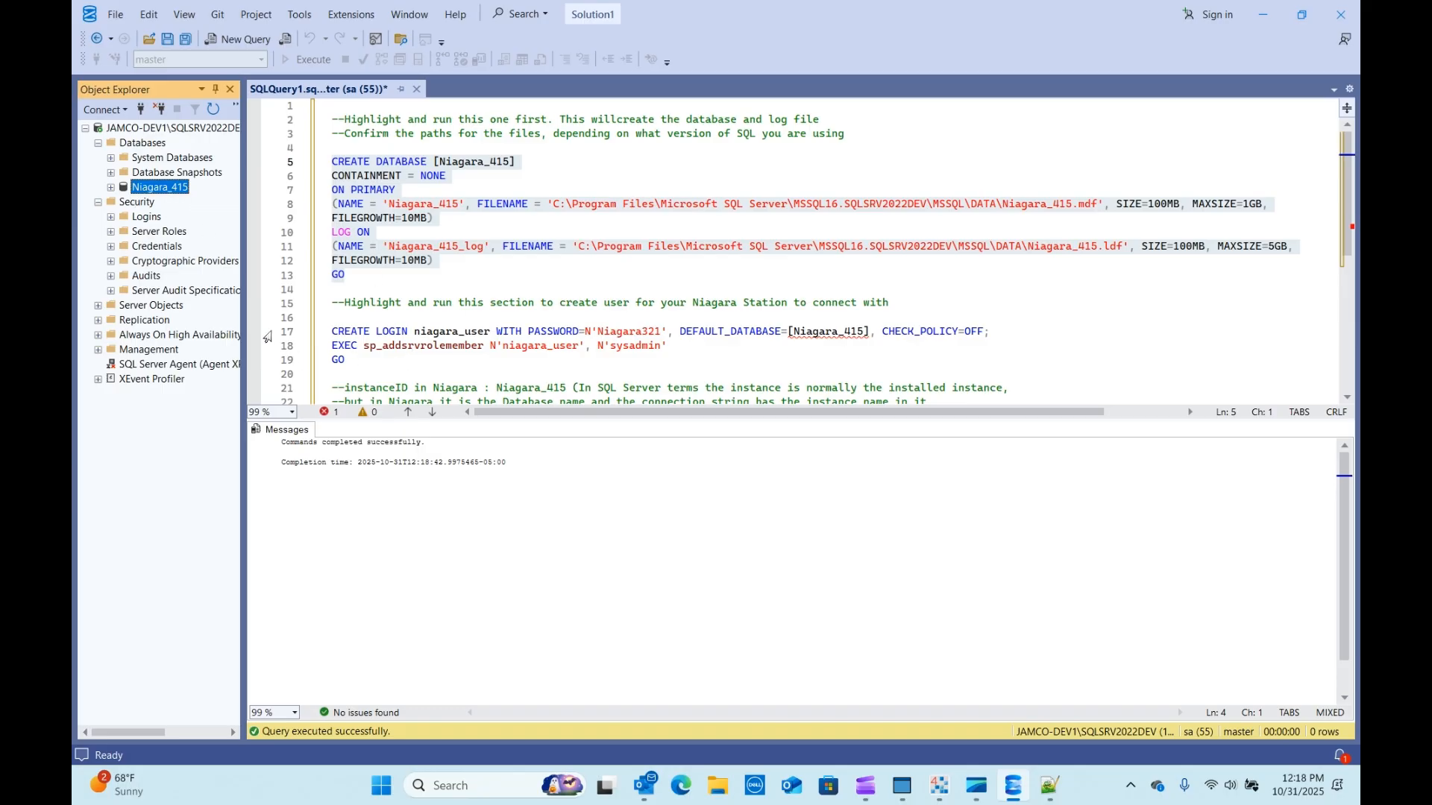
scroll(355, 360, "down", 2)
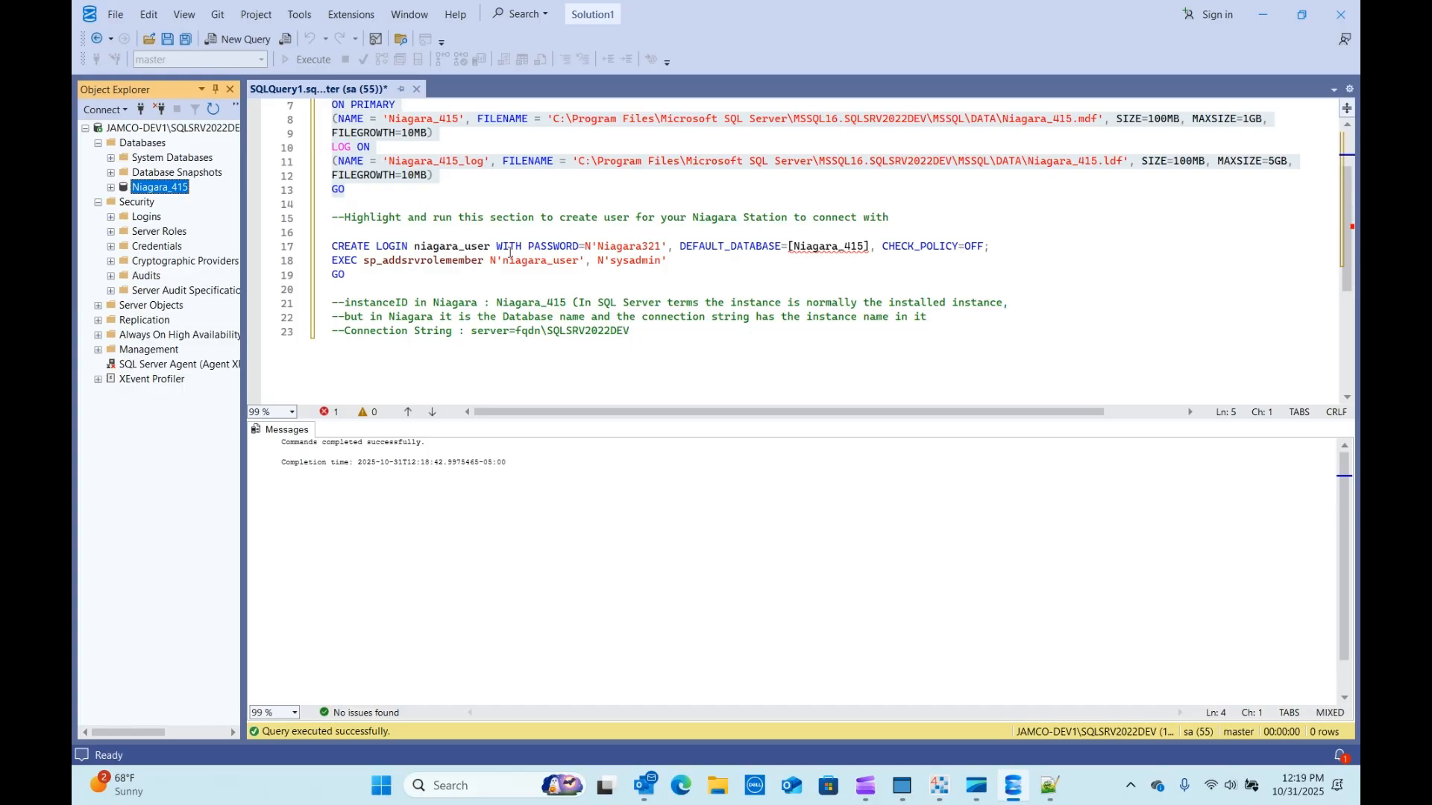
Review the CREATE LOGIN statement on lines 17–19, checking the niagara_user name and password.
left_click_drag(377, 275, 320, 249)
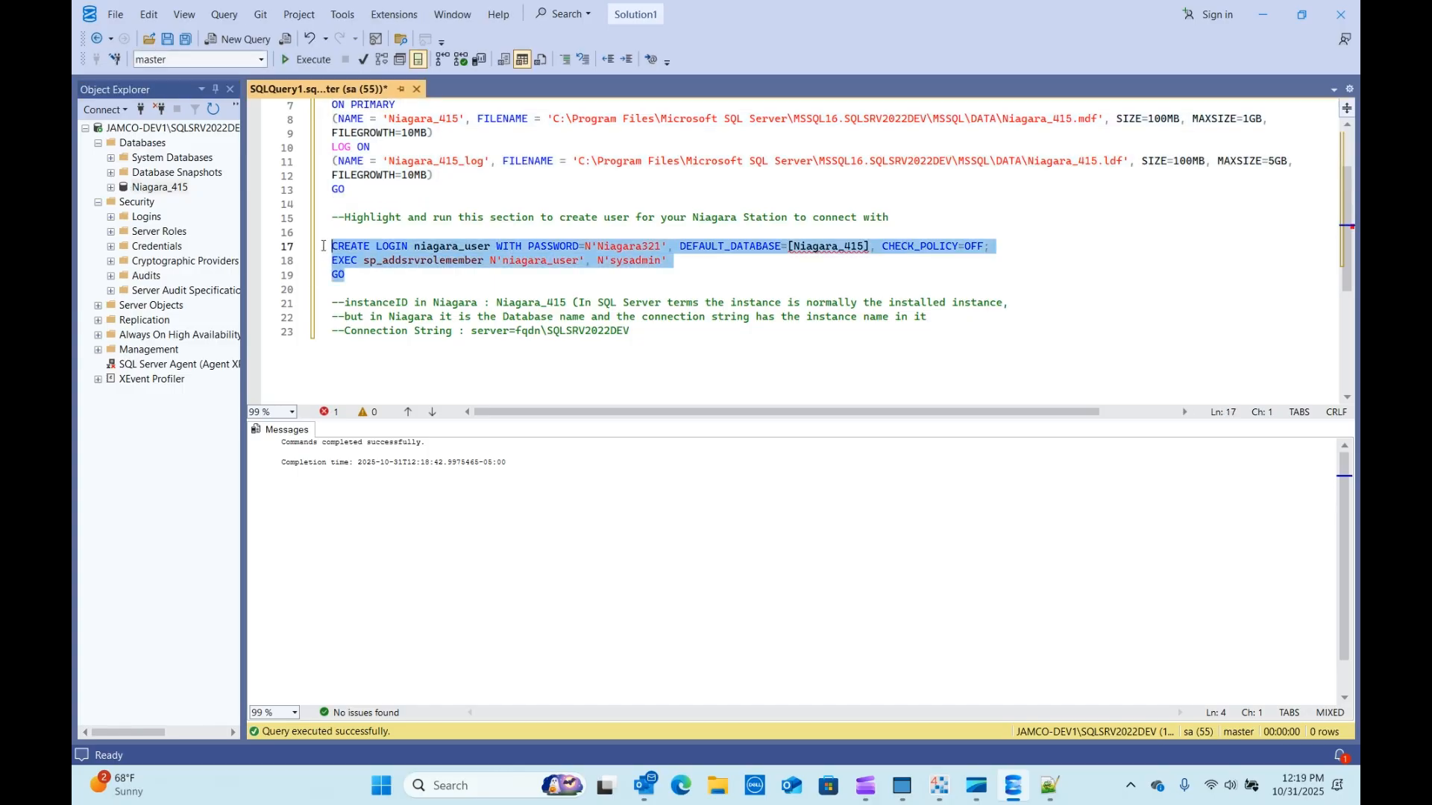
left_click(487, 286)
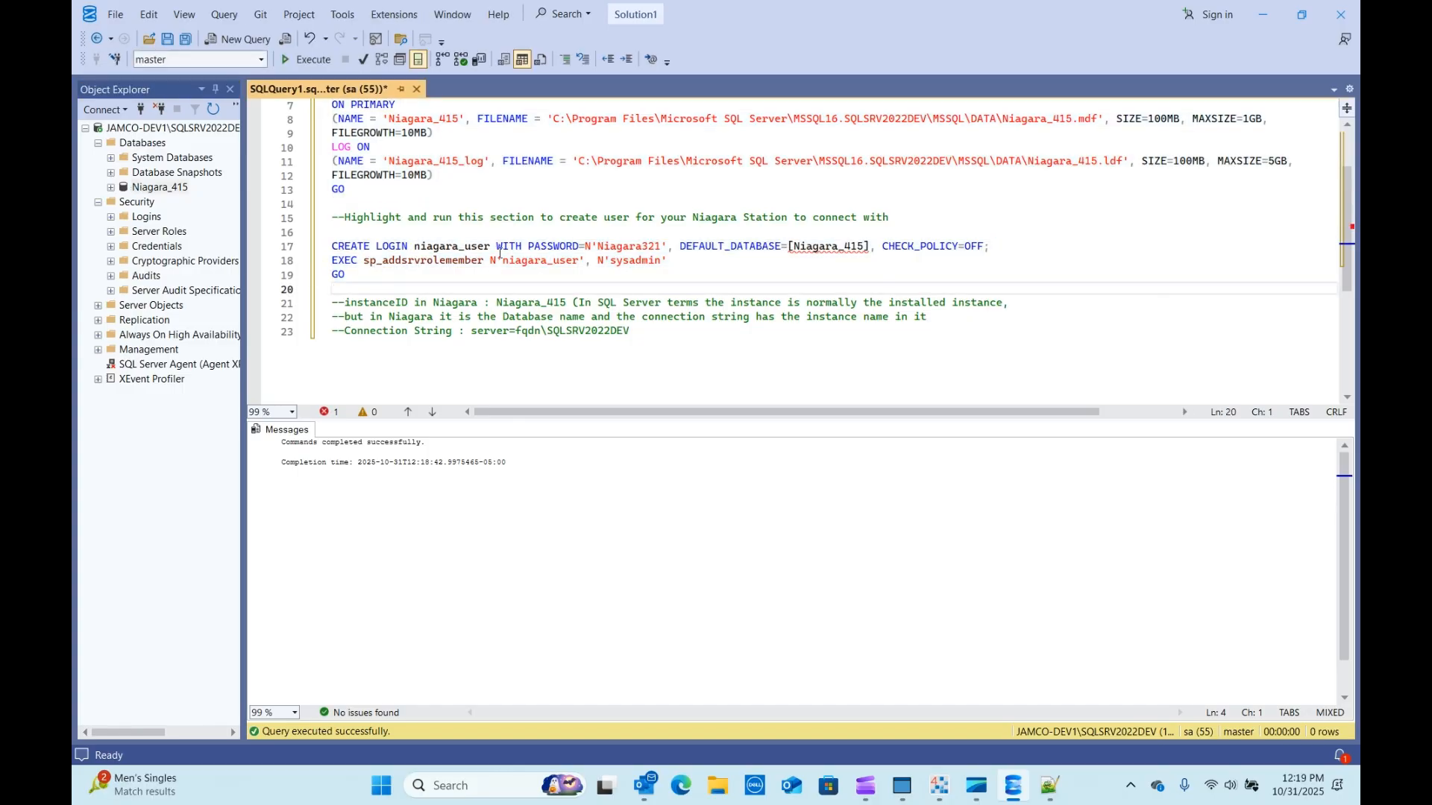
left_click_drag(490, 247, 415, 247)
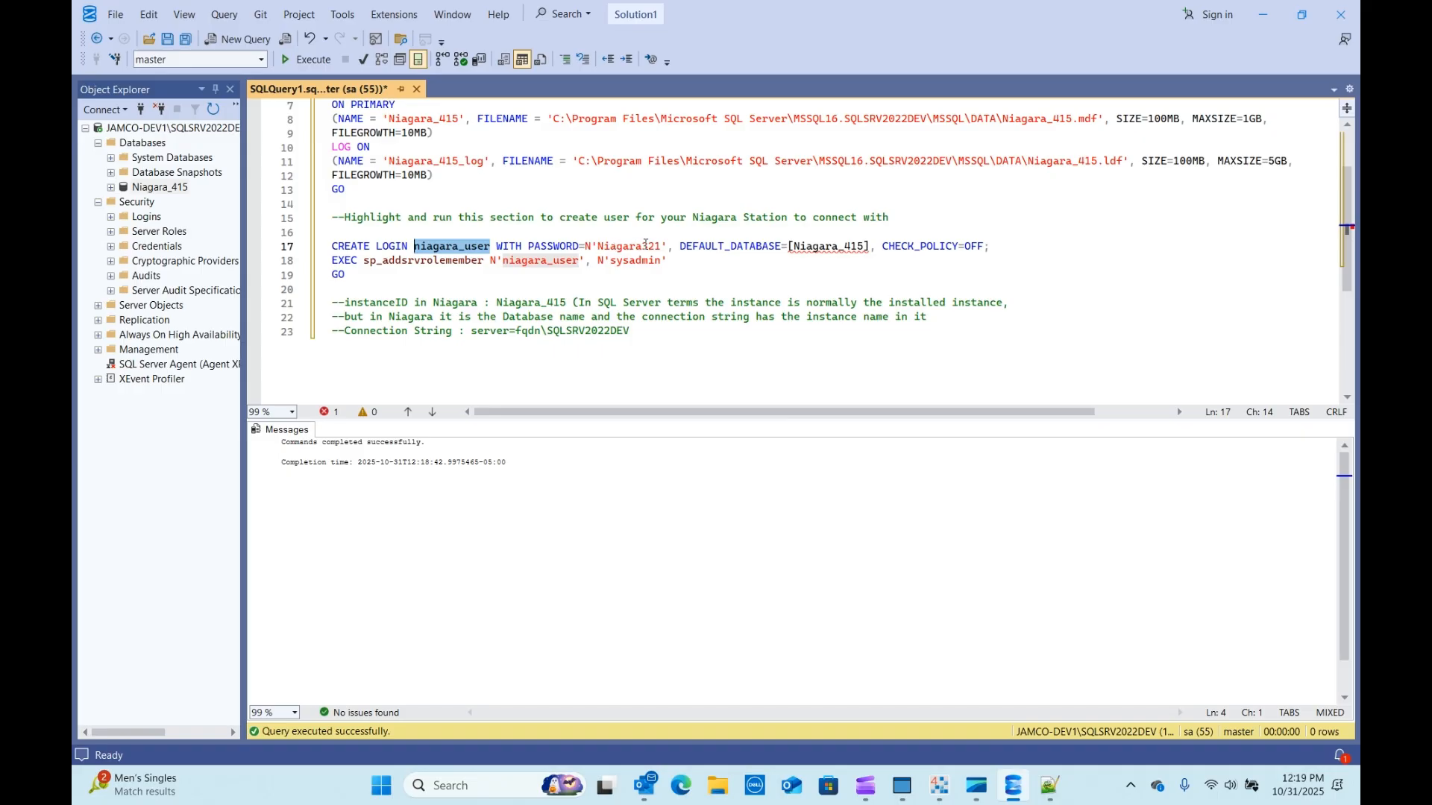
left_click_drag(662, 246, 602, 248)
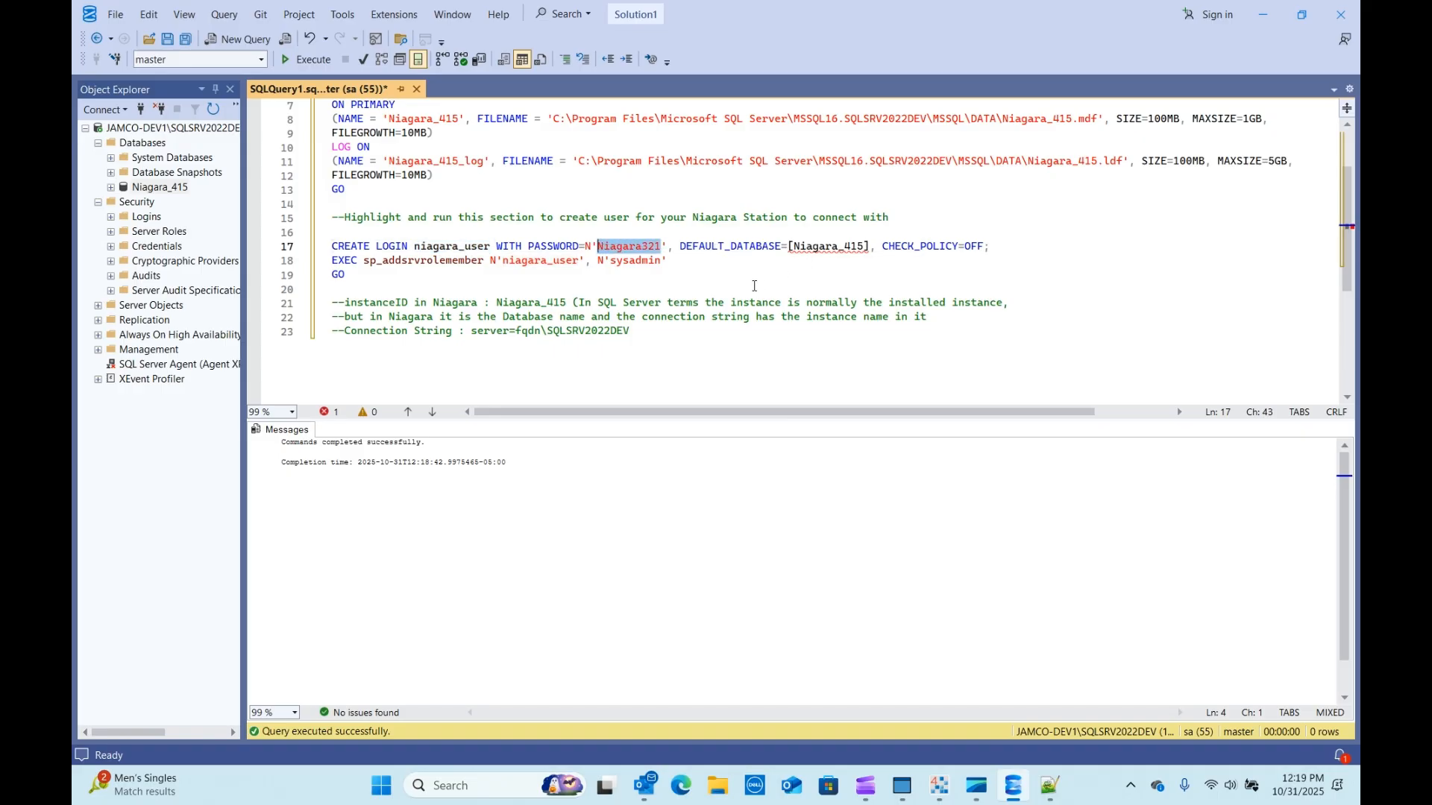
left_click_drag(865, 246, 807, 247)
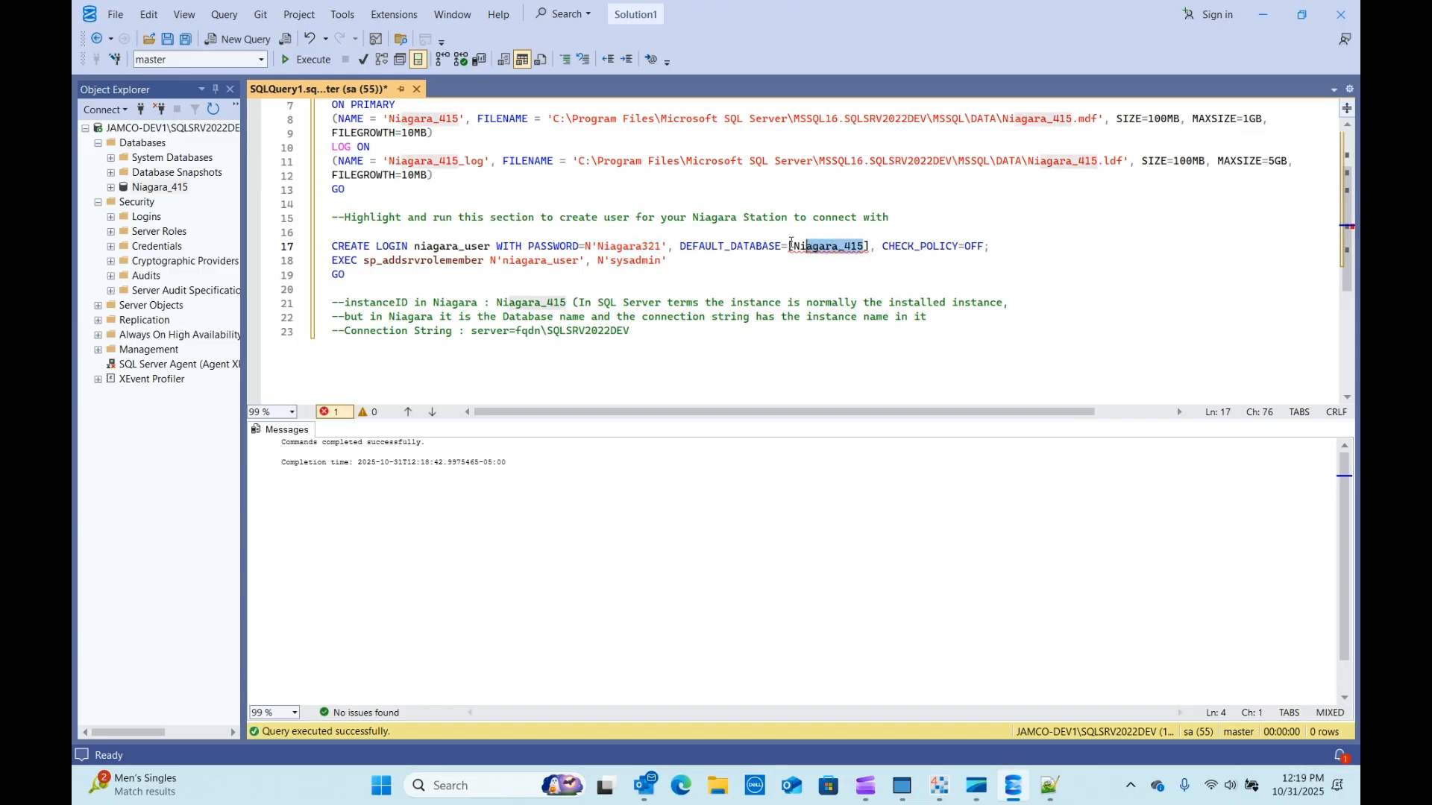
scroll(430, 173, "up", 2)
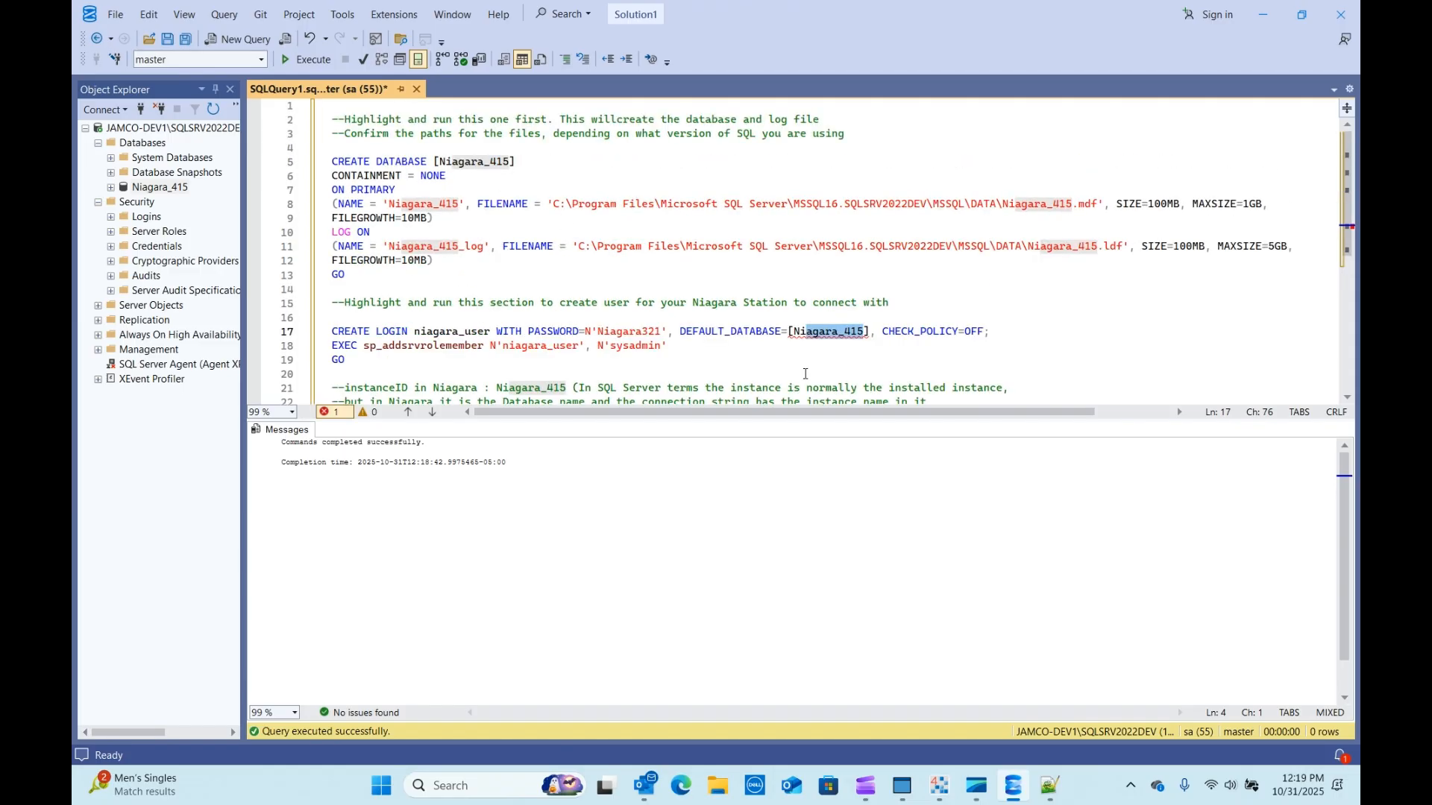
mouse_move(858, 340)
mouse_move(408, 346)
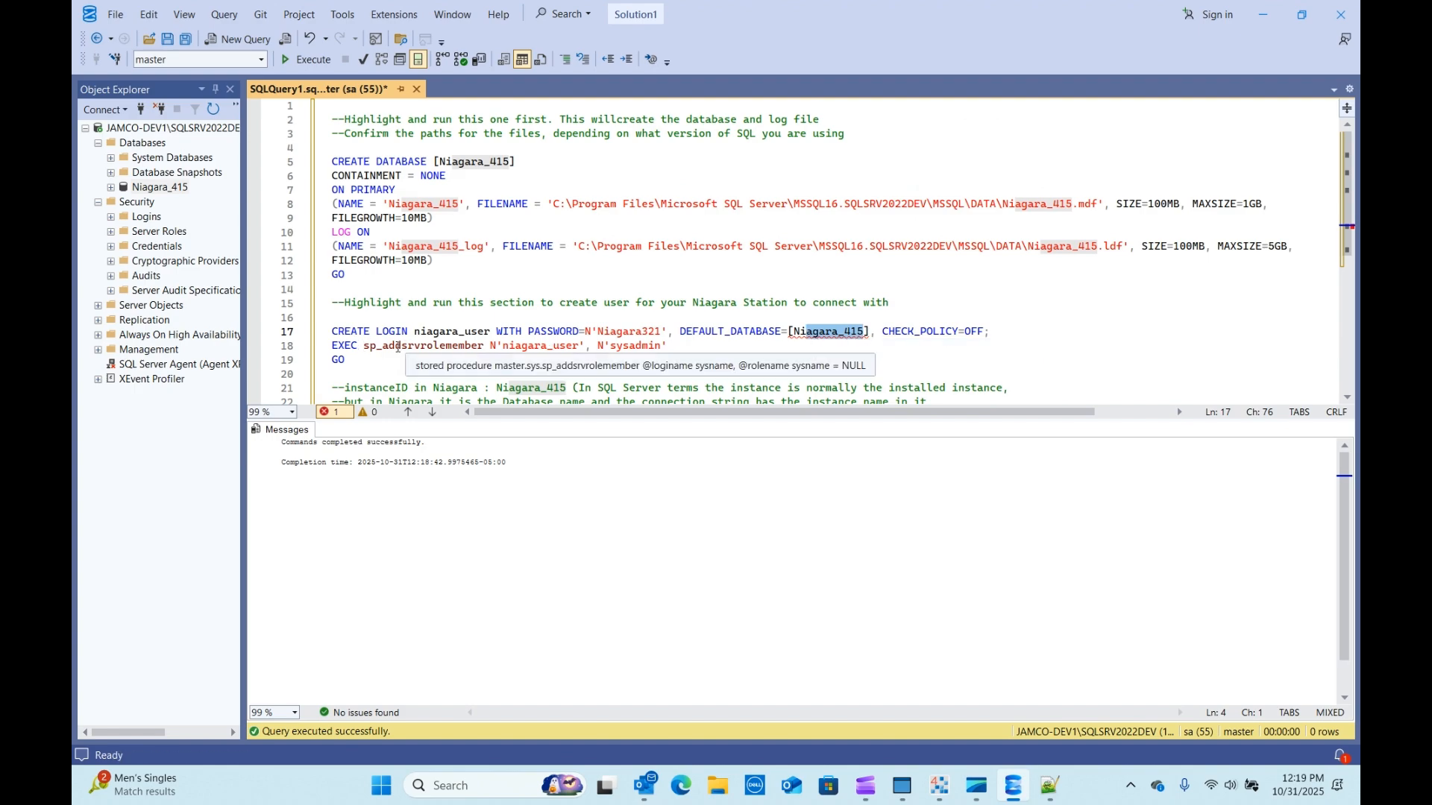
Select lines 17–19 and execute them to create the niagara_user sysadmin login.
left_click_drag(491, 331, 415, 333)
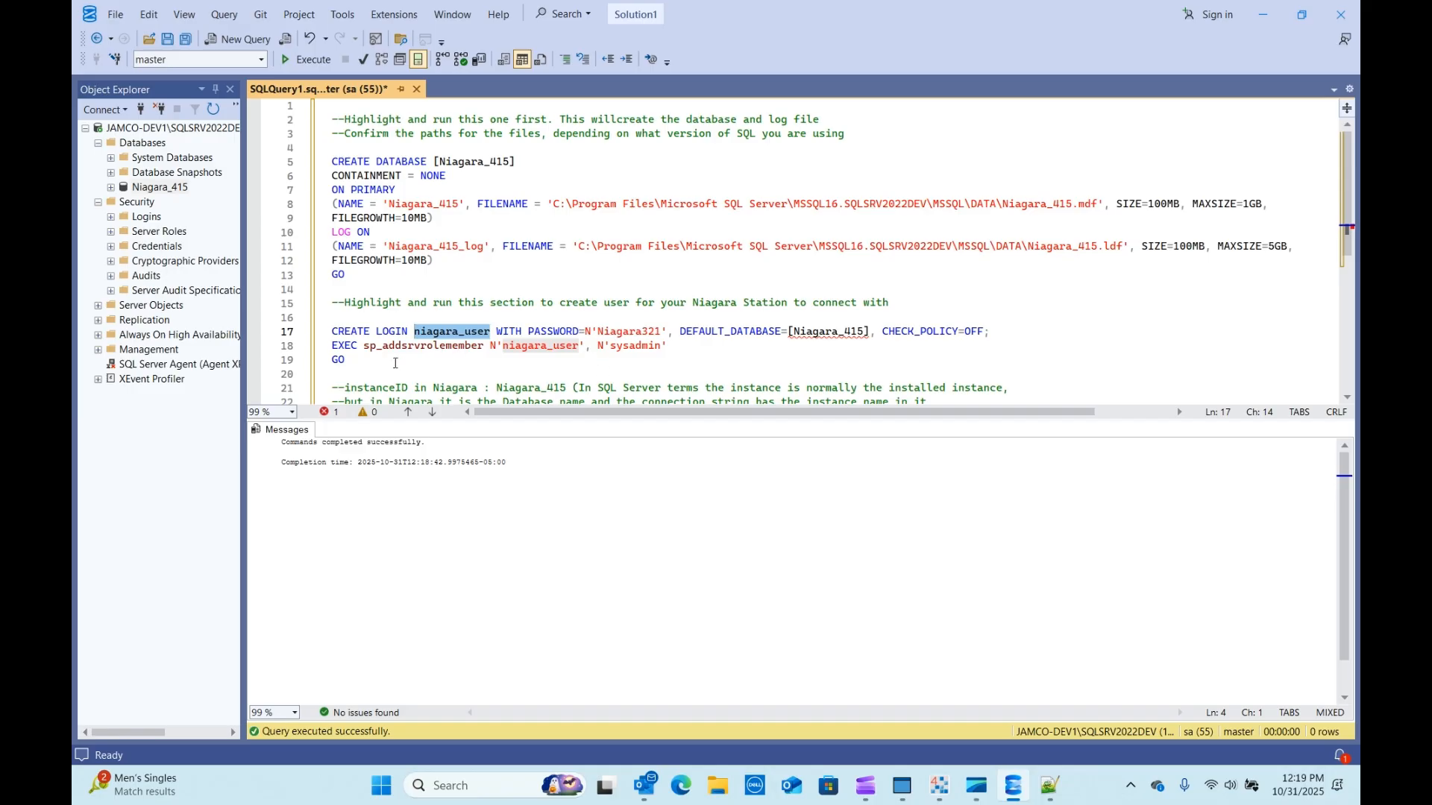
left_click_drag(361, 361, 333, 330)
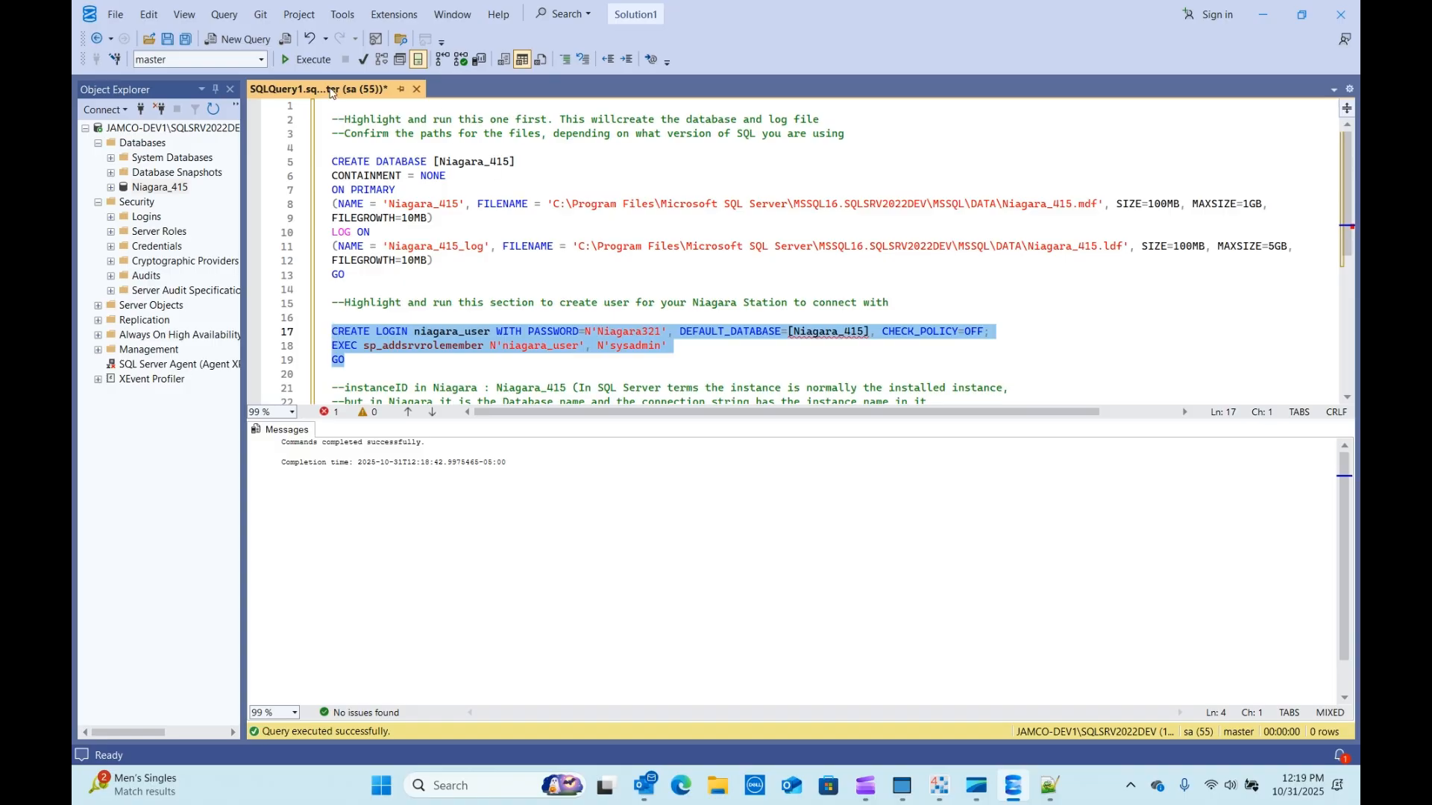
left_click(307, 59)
Expand and refresh Security > Logins, then select the new niagara_user login beside sa.
double_click(146, 216)
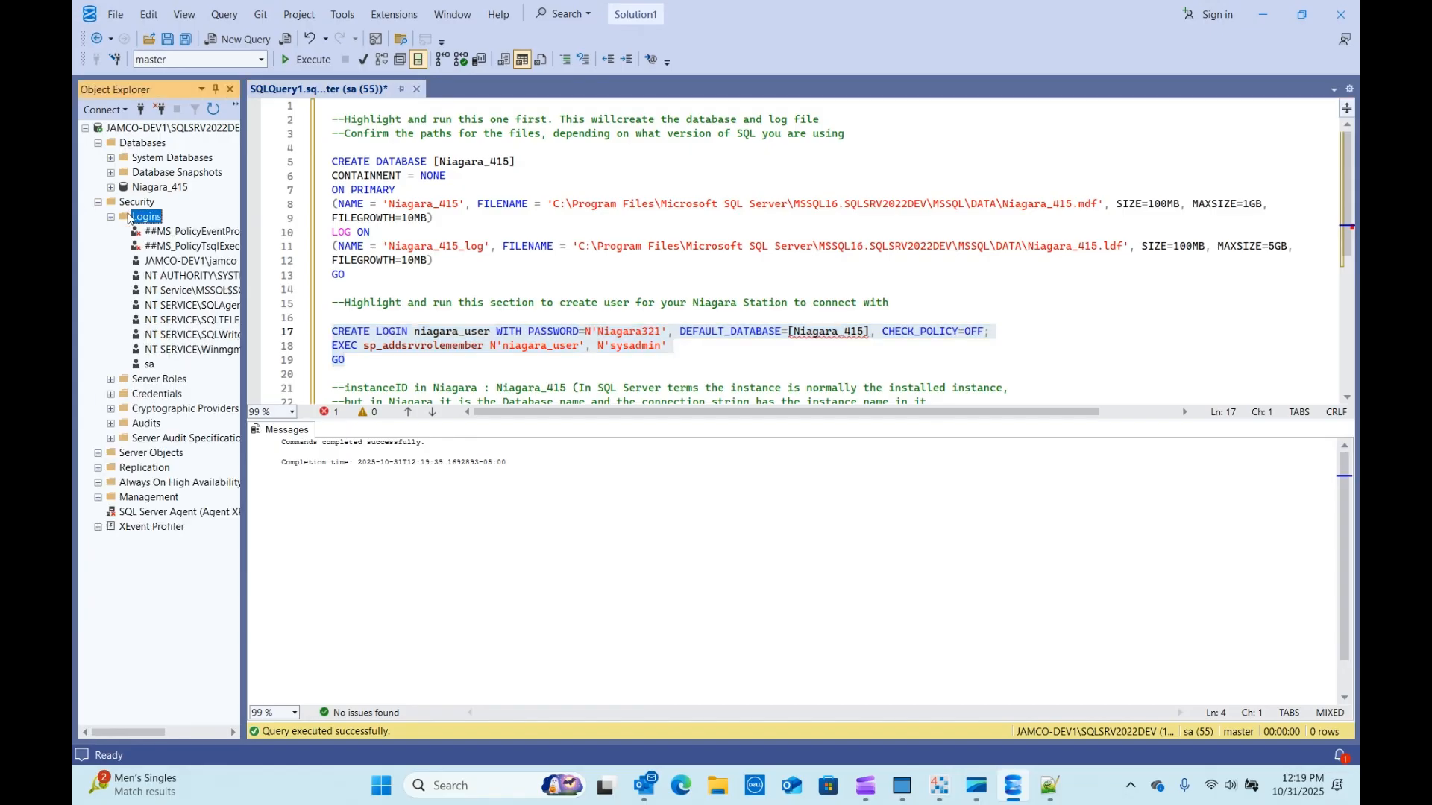
right_click(148, 217)
left_click(179, 297)
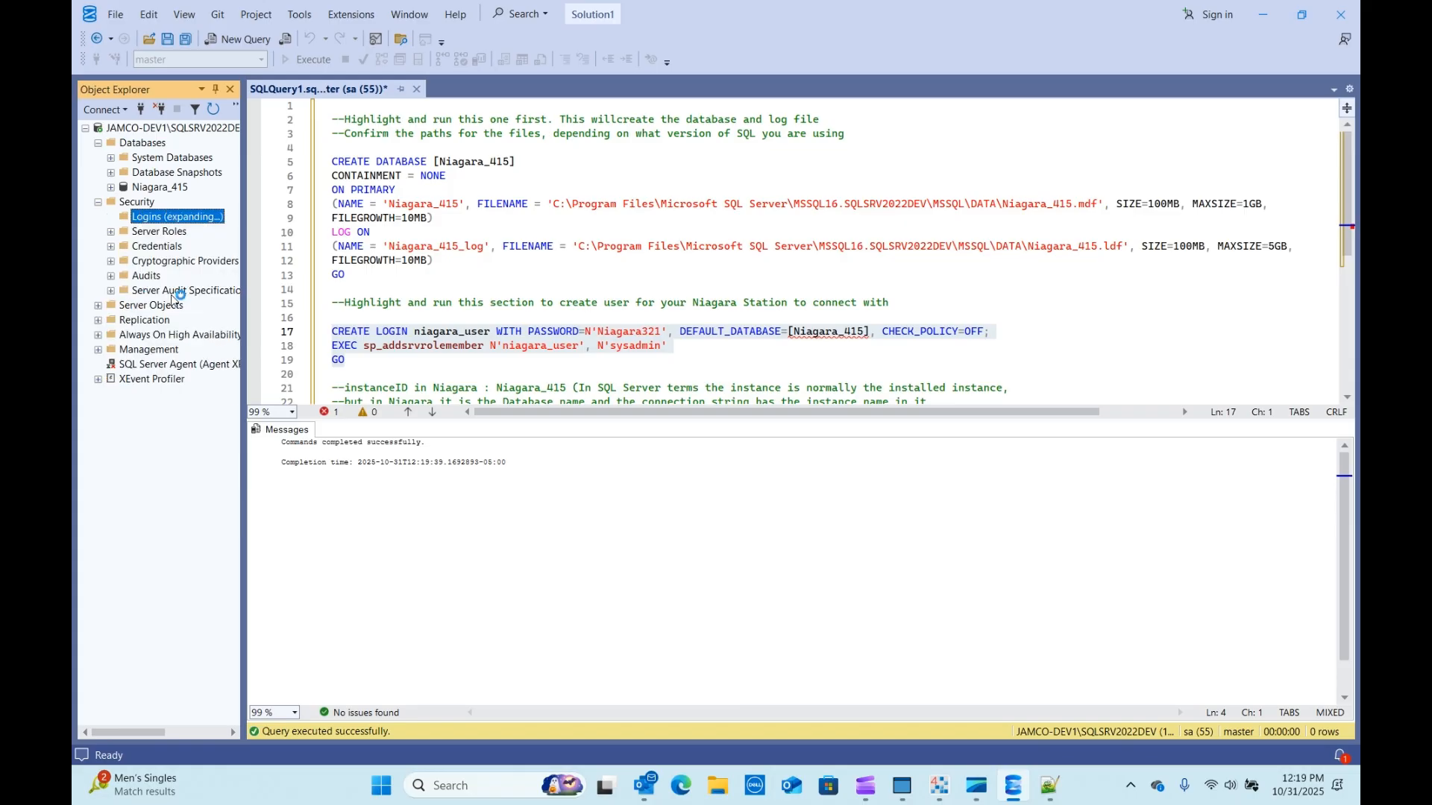
left_click(173, 277)
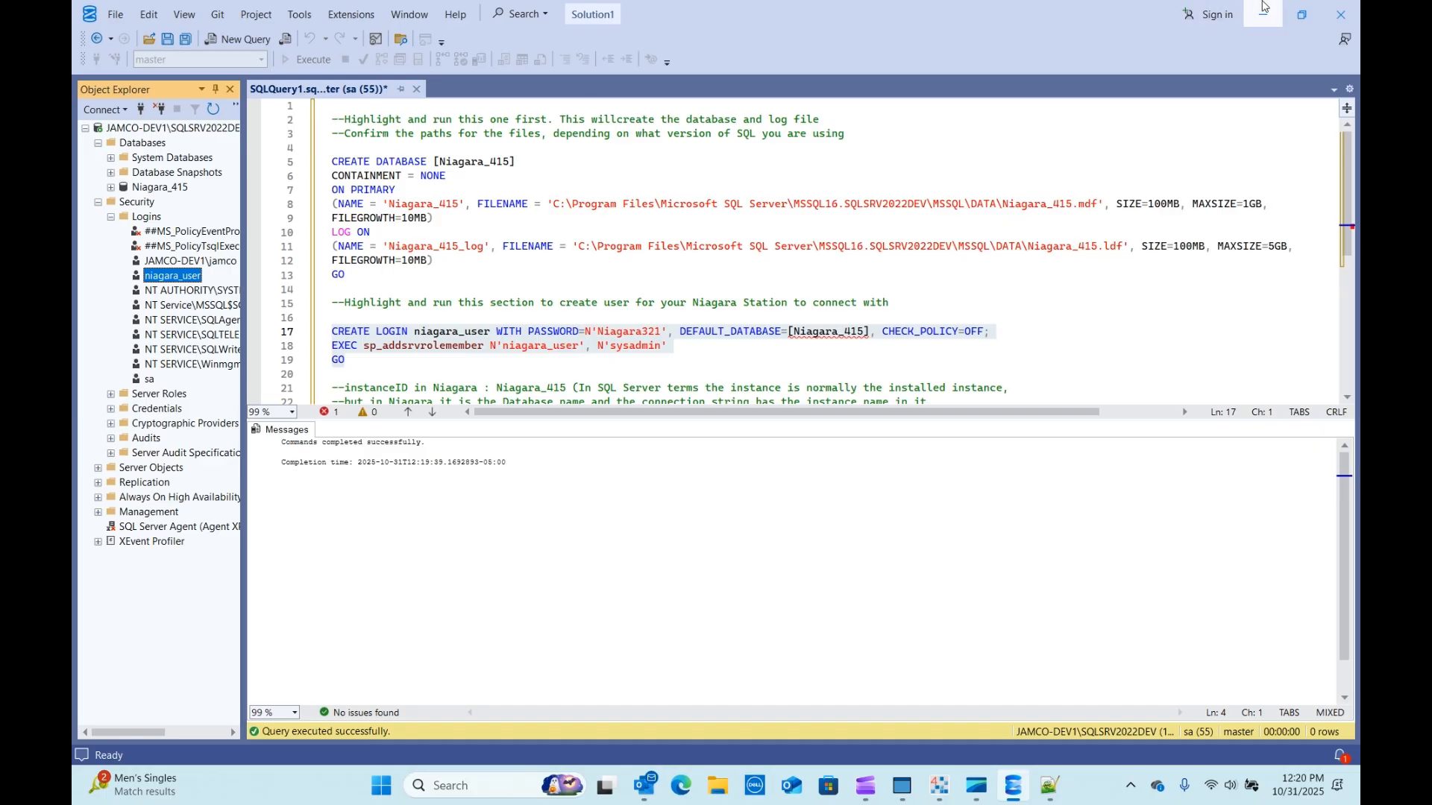
mouse_move(1302, 22)
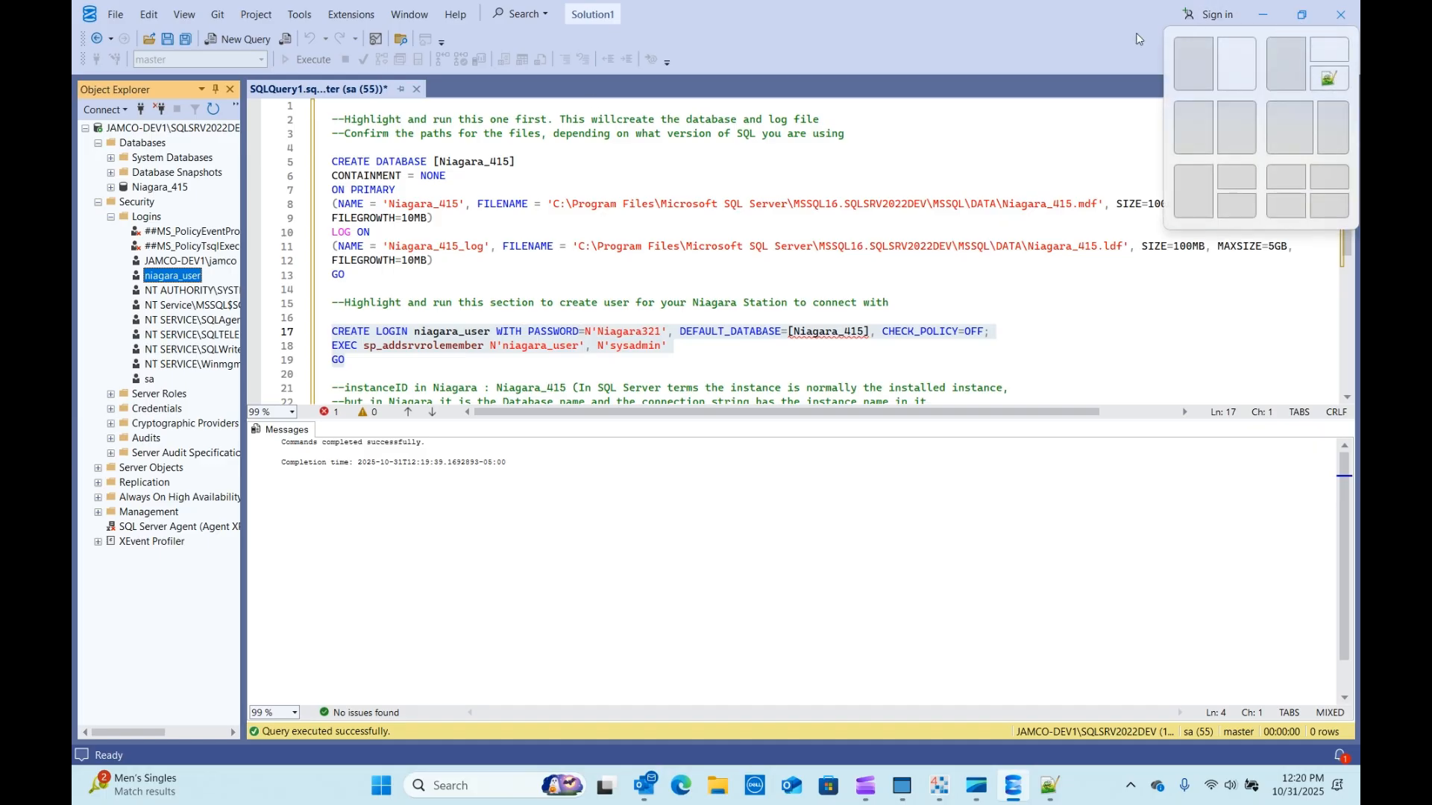